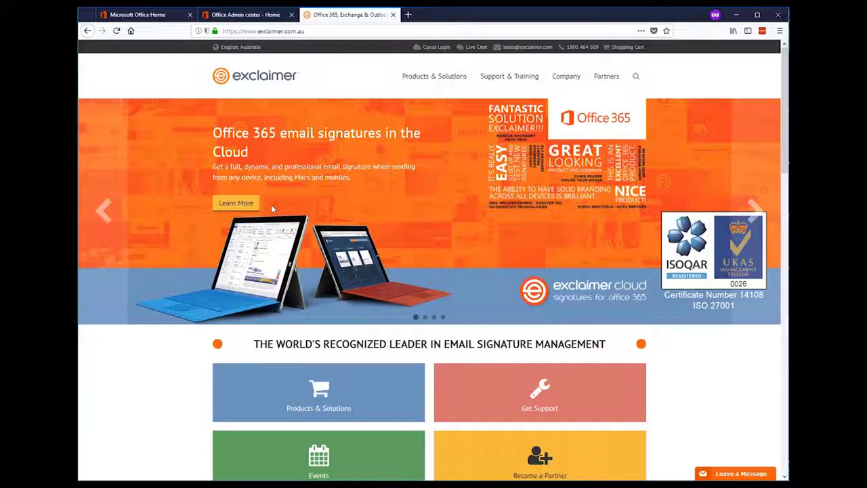
Open the Office 365 signatures free trial form and enter the contact's name, phone and company 'Buzzword Corsulting'
{"action": "left_click", "coordinate": [249, 203]}
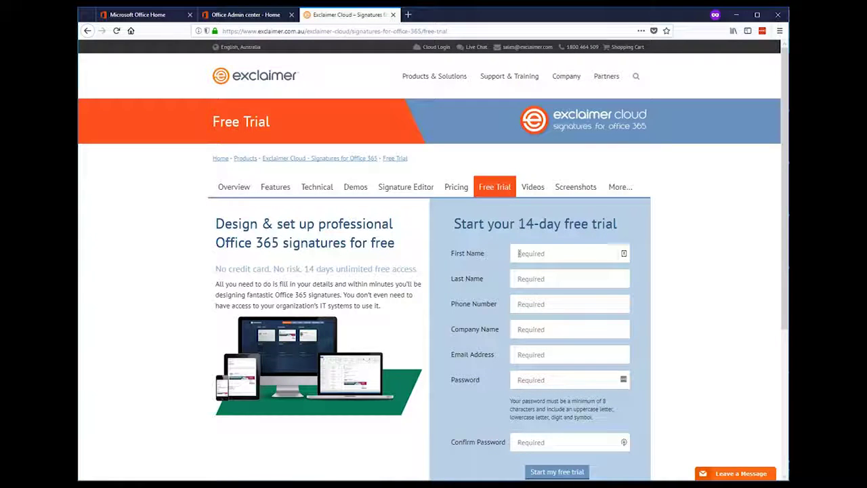
{"action": "left_click", "coordinate": [518, 253]}
{"action": "type", "text": "Loryan"}
{"action": "key", "text": "Tab"}
{"action": "type", "text": "S"}
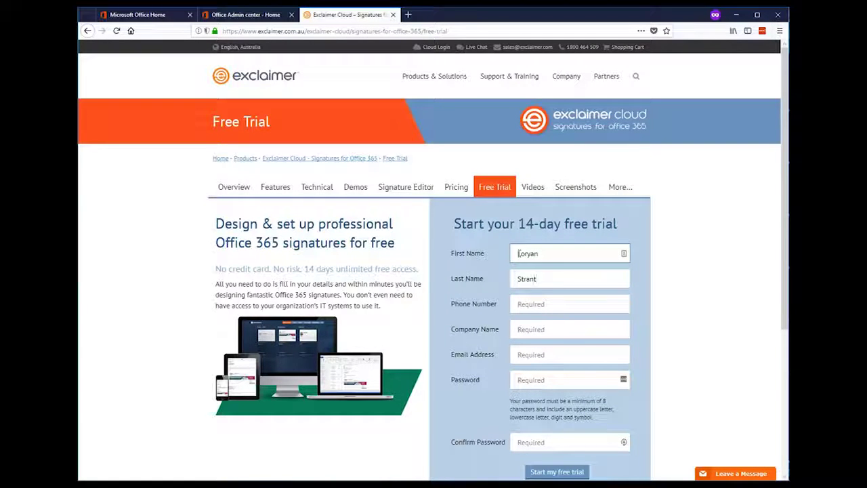
{"action": "key", "text": "Tab"}
{"action": "key", "text": "Tab"}
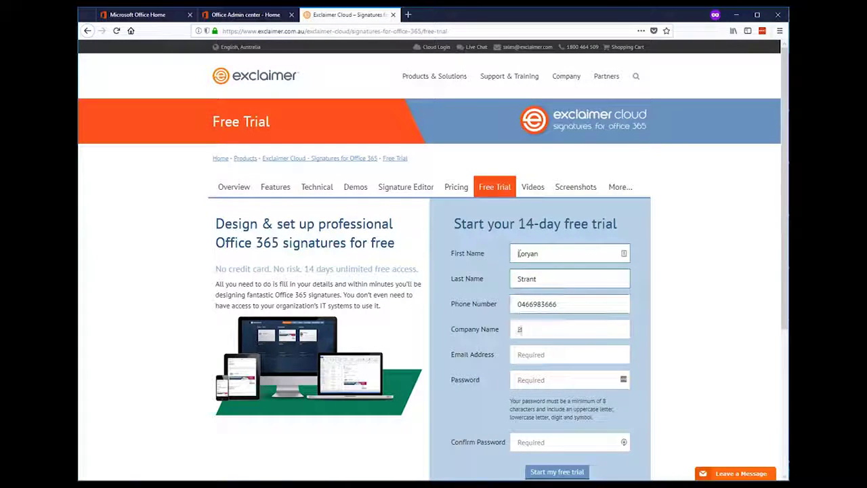
{"action": "type", "text": "Buzzword Cor"}
{"action": "type", "text": "sulting"}
Enter the contact's e-mail and the account password twice, then submit the trial sign-up
{"action": "key", "text": "Tab"}
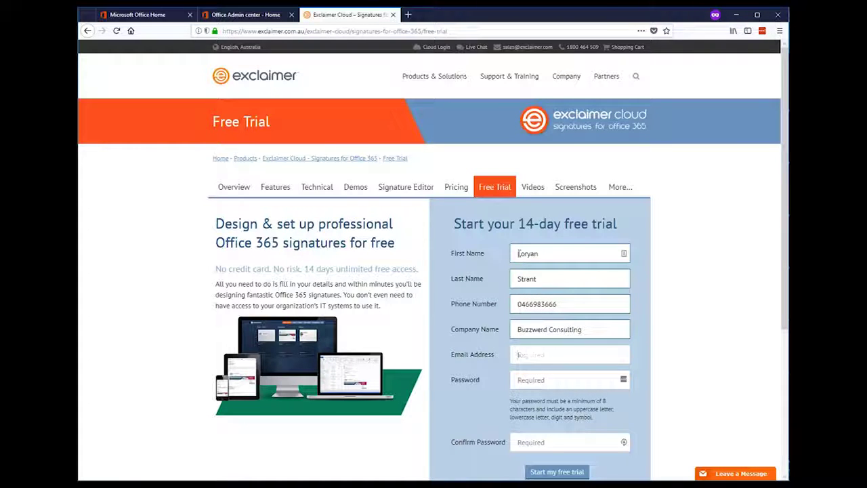
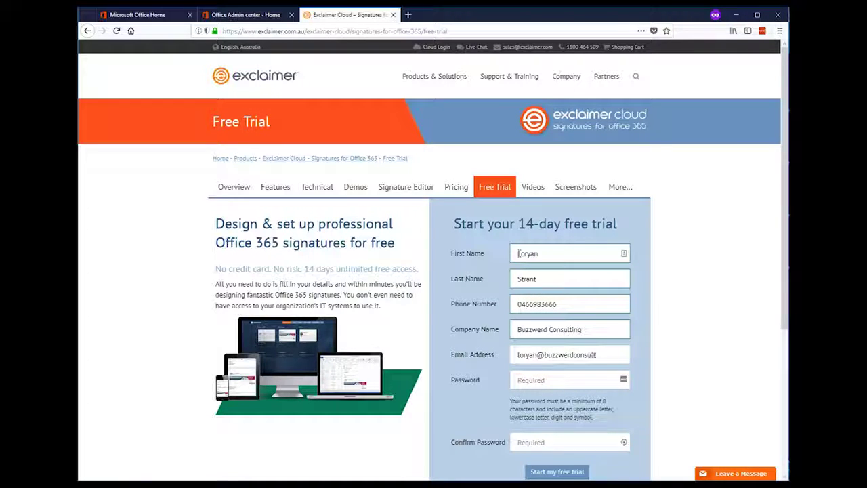
{"action": "key", "text": "Tab"}
{"action": "type", "text": "Password1"}
{"action": "key", "text": "Tab"}
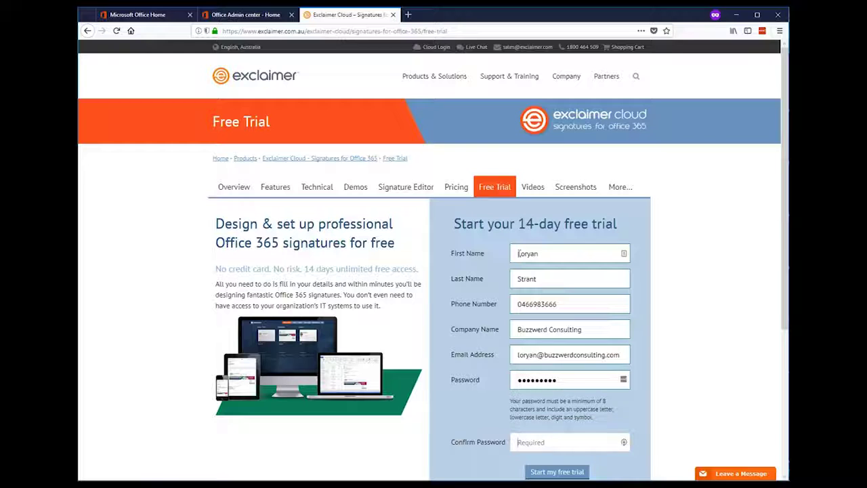
{"action": "type", "text": "Password1"}
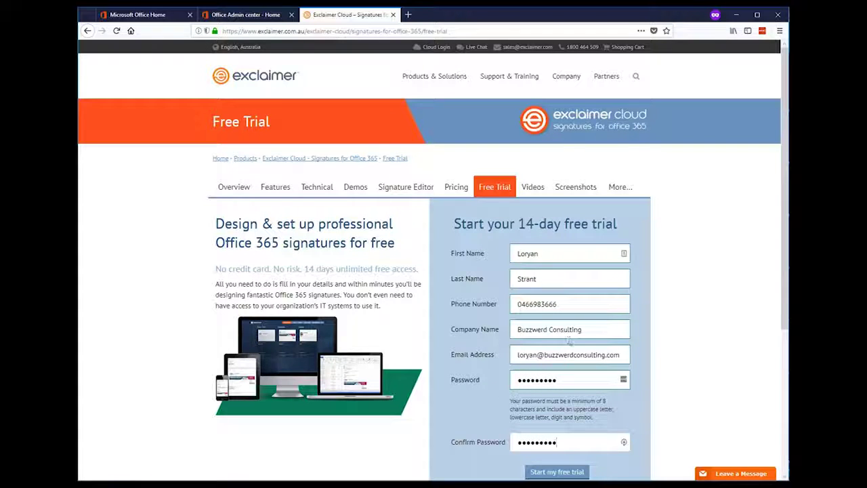
{"action": "left_click", "coordinate": [552, 474]}
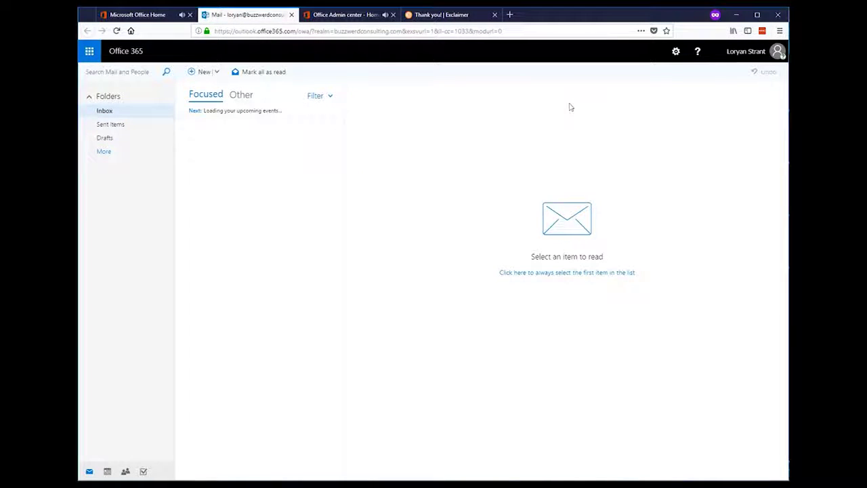
Open the 'Confirm your Exclaimer Cloud email' message from the Exclaimer customer portal
{"action": "left_click", "coordinate": [238, 138]}
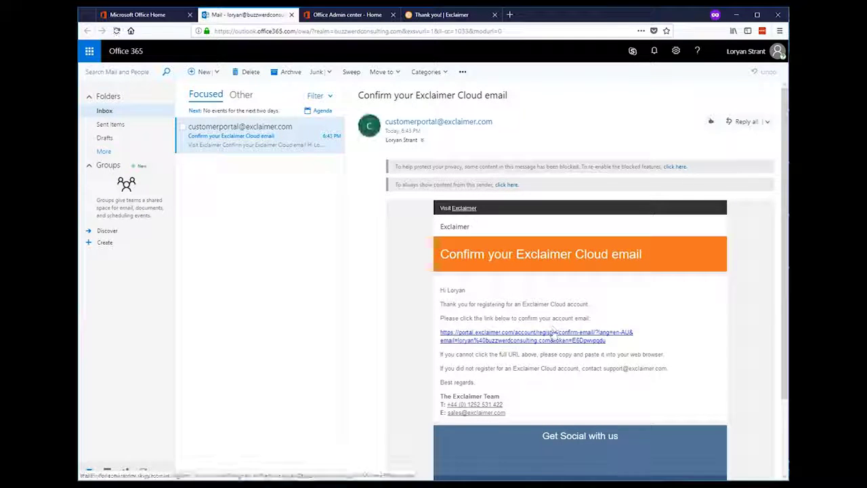
Confirm the account e-mail and set the department to IT
{"action": "left_click", "coordinate": [551, 337]}
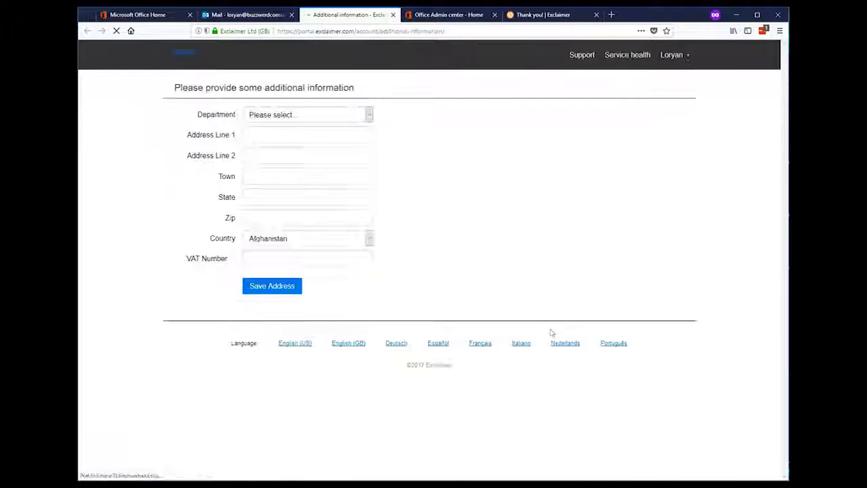
{"action": "left_click", "coordinate": [325, 114]}
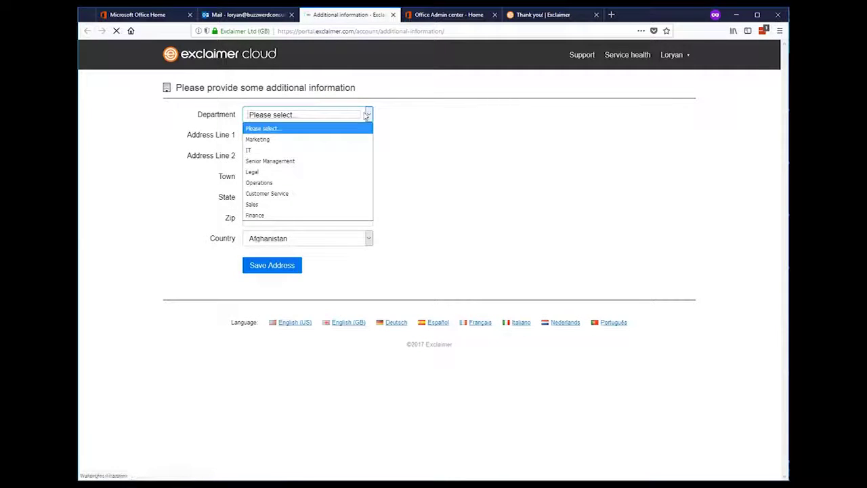
{"action": "left_click", "coordinate": [319, 151]}
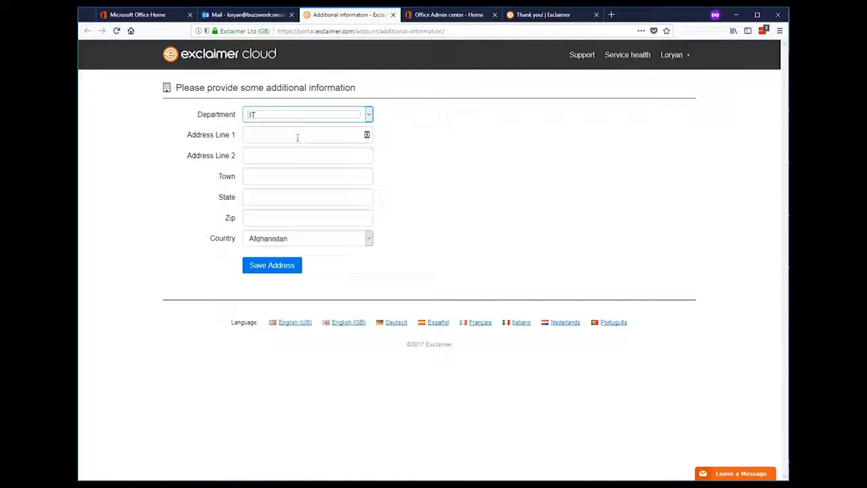
Enter the company's postal address with state VIC and country Australia, and save it
{"action": "left_click", "coordinate": [296, 136]}
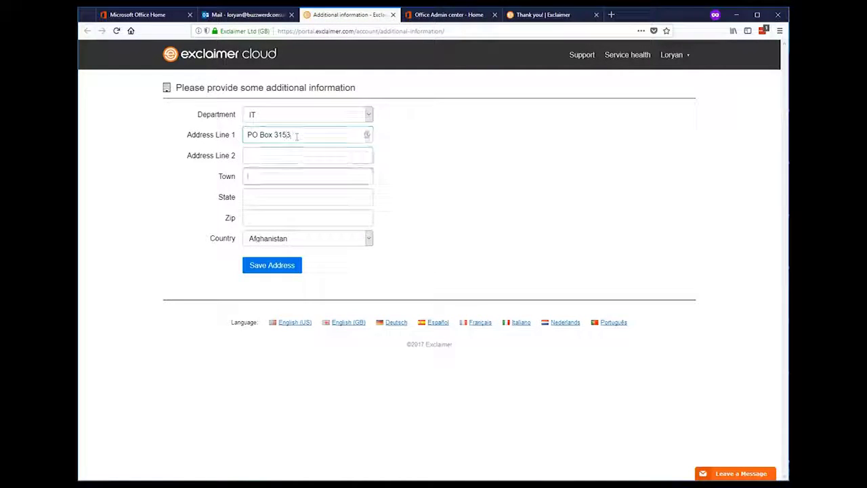
{"action": "key", "text": "Tab"}
{"action": "key", "text": "Tab"}
{"action": "key", "text": "Tab"}
{"action": "key", "text": "Tab"}
{"action": "key", "text": "Tab"}
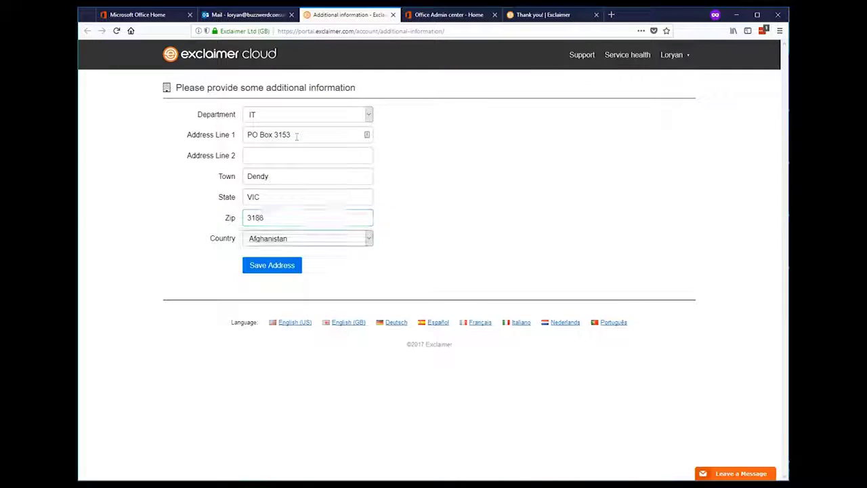
{"action": "type", "text": "au"}
{"action": "left_click", "coordinate": [278, 266]}
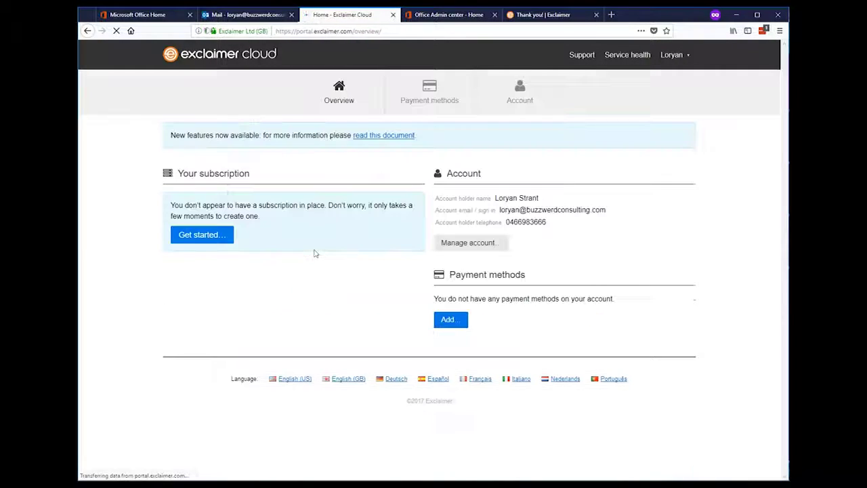
Create the 50-user Signatures for Office 365 trial, accepting the terms, and launch it
{"action": "left_click", "coordinate": [214, 235]}
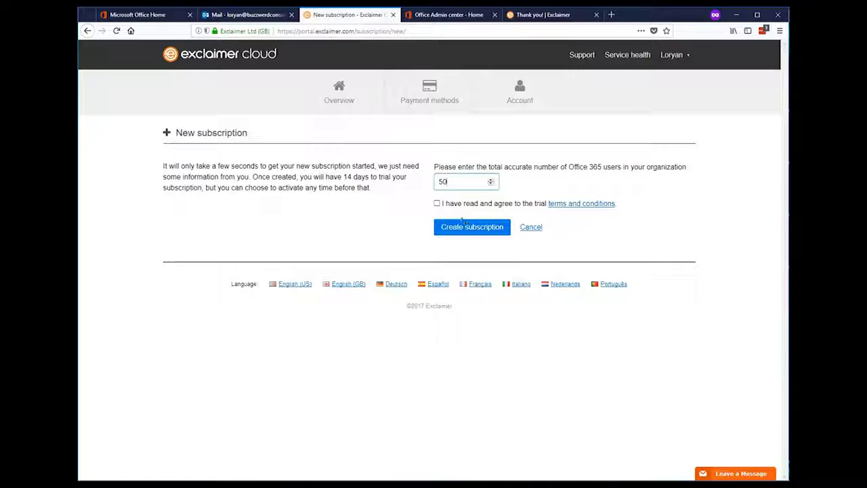
{"action": "left_click", "coordinate": [436, 204]}
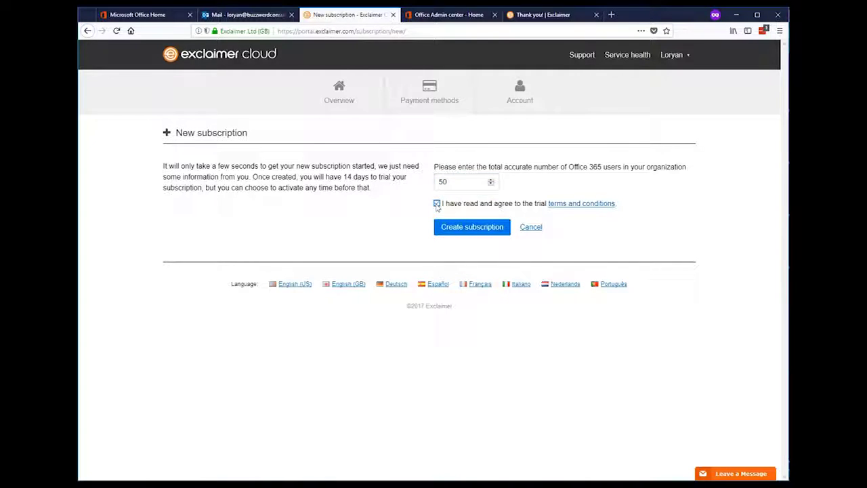
{"action": "left_click", "coordinate": [461, 230]}
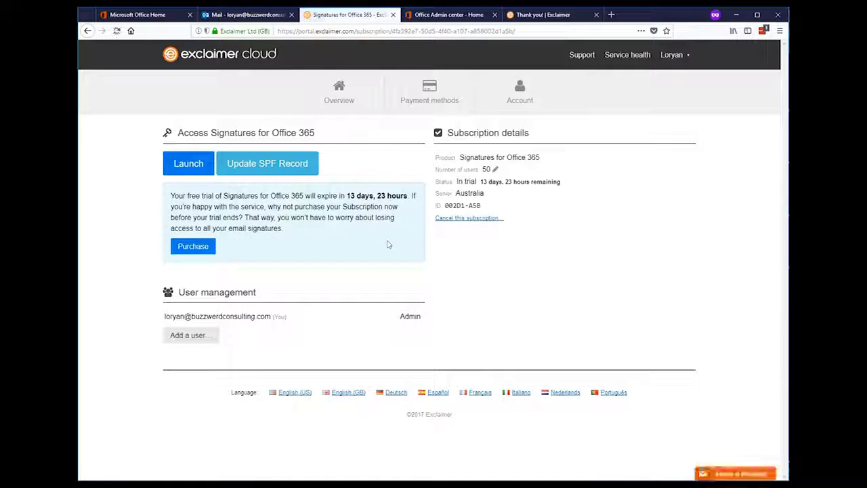
{"action": "left_click", "coordinate": [173, 169]}
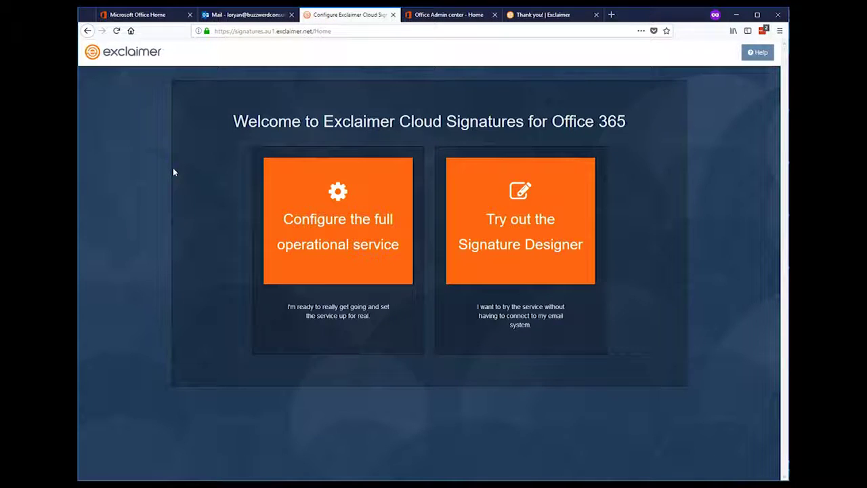
Choose to configure the full service via Exclaimer Cloud and advance to the Office 365 domain step
{"action": "left_click", "coordinate": [386, 271]}
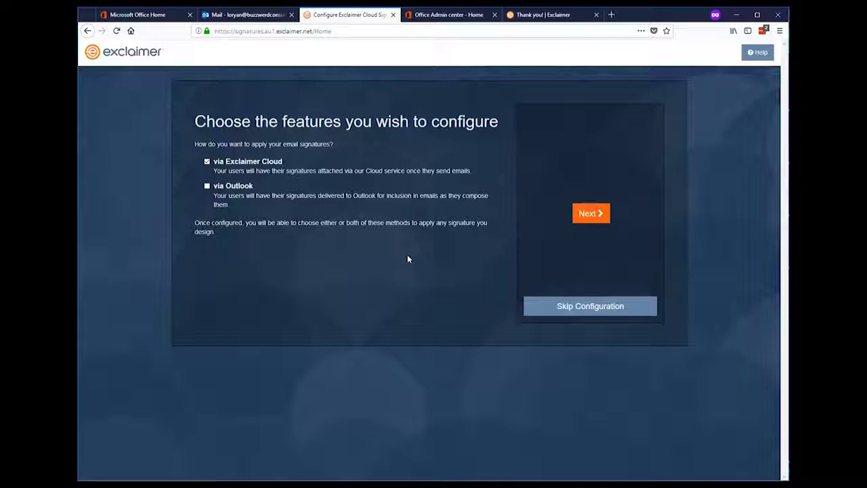
{"action": "left_click", "coordinate": [589, 214]}
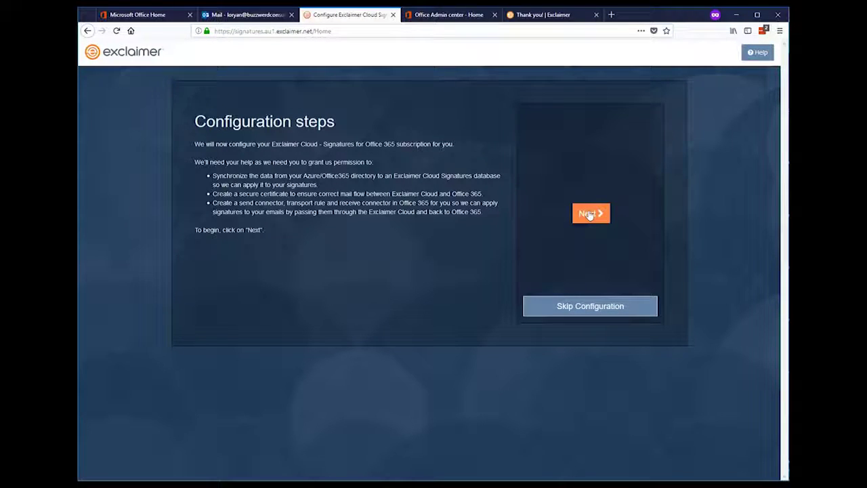
{"action": "left_click", "coordinate": [589, 214]}
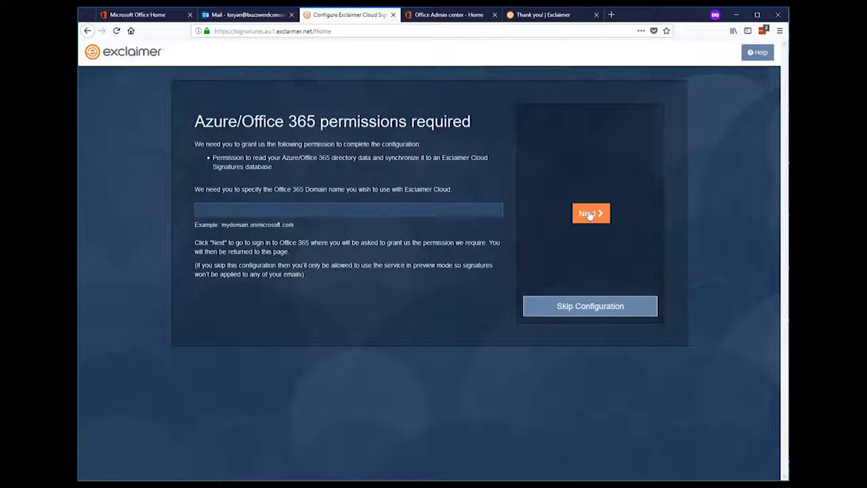
{"action": "left_click", "coordinate": [392, 214]}
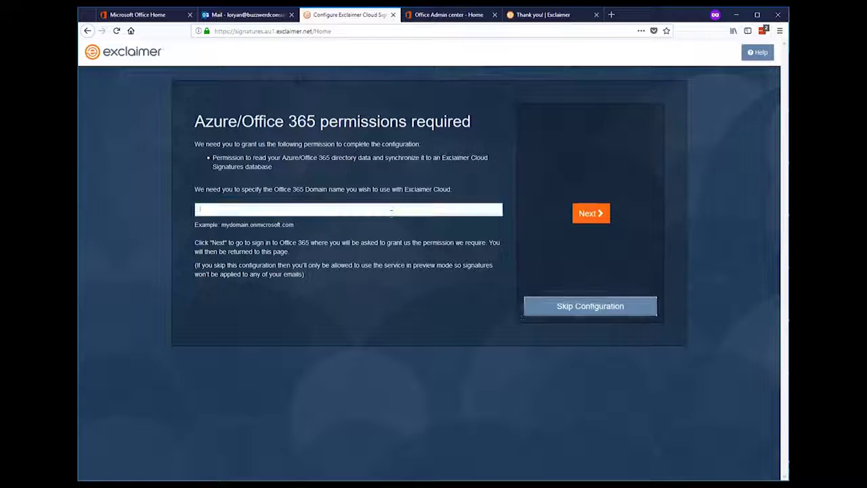
{"action": "left_click", "coordinate": [163, 15]}
Under Setup > Domains, open the onmicrosoft.com domain and select its full name for copying
{"action": "left_click", "coordinate": [437, 15]}
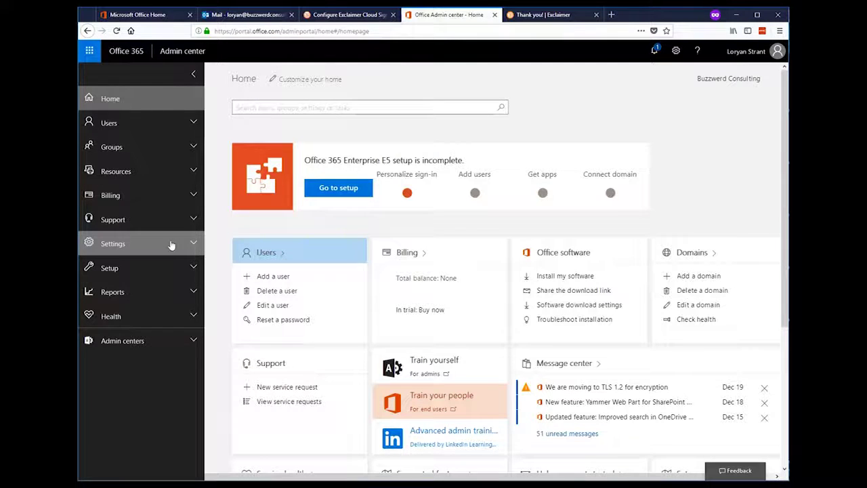
{"action": "left_click", "coordinate": [179, 269]}
{"action": "left_click", "coordinate": [144, 310]}
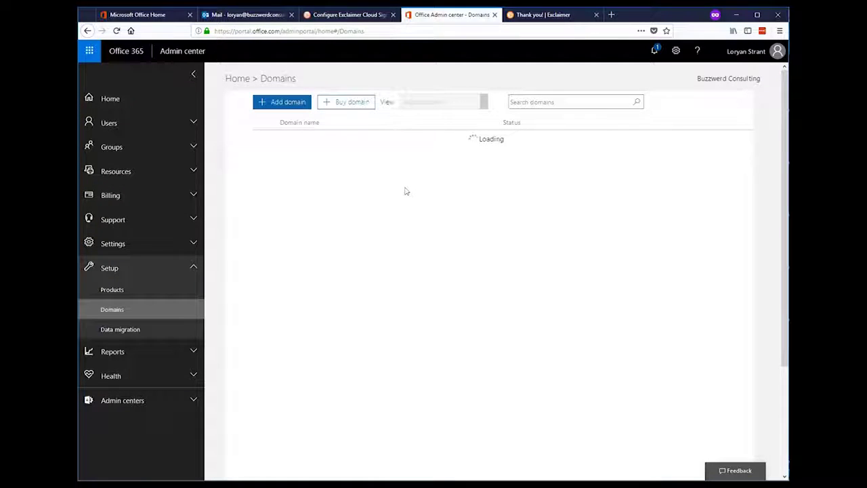
{"action": "left_click_drag", "start_coordinate": [378, 162], "coordinate": [280, 168]}
{"action": "key", "text": "ctrl+c"}
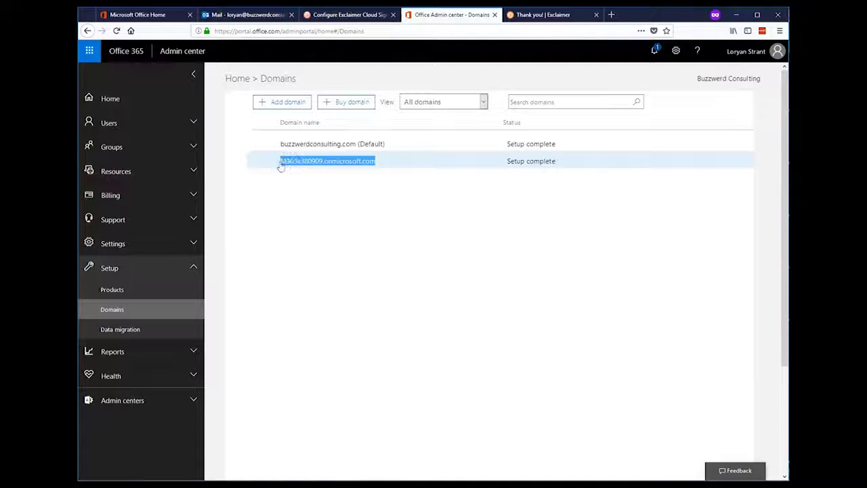
{"action": "left_click", "coordinate": [280, 167]}
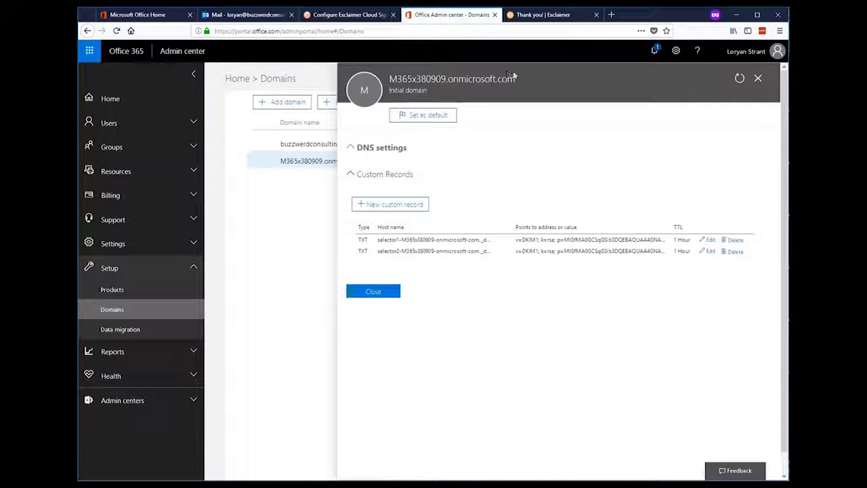
{"action": "left_click_drag", "start_coordinate": [515, 79], "coordinate": [396, 79]}
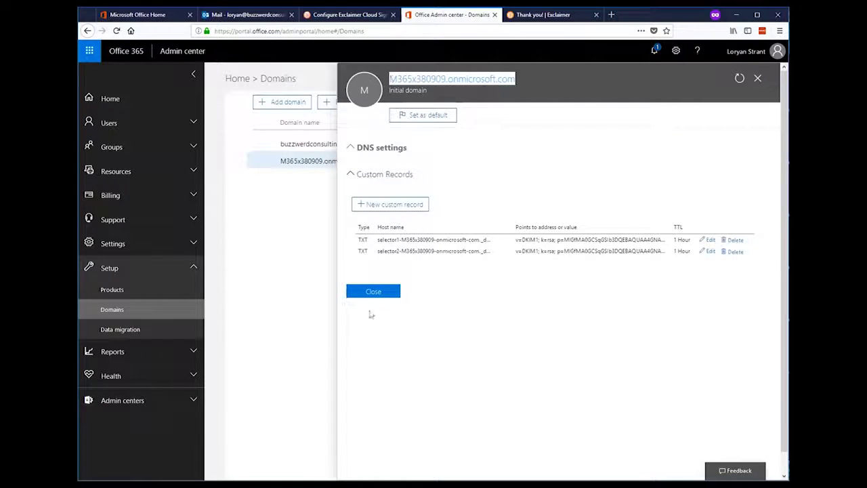
Paste the onmicrosoft.com domain, sign in with the admin account to grant permission, and continue
{"action": "left_click", "coordinate": [373, 295]}
{"action": "left_click", "coordinate": [344, 19]}
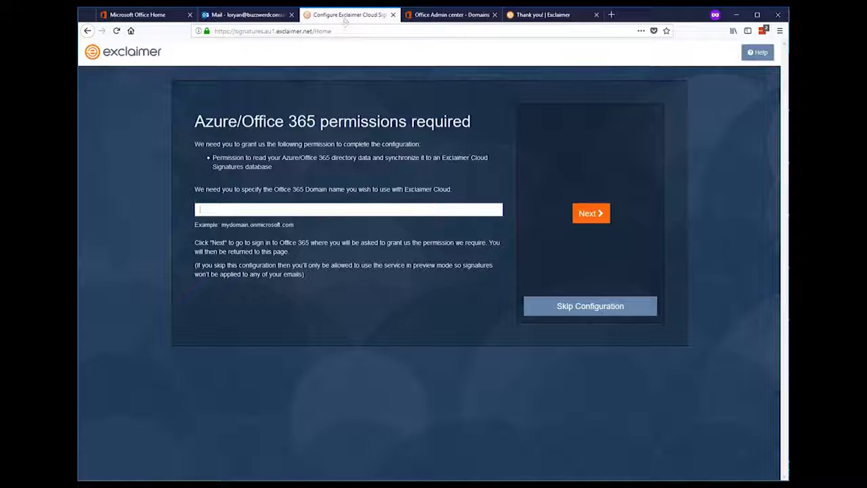
{"action": "left_click", "coordinate": [359, 209]}
{"action": "key", "text": "ctrl+v"}
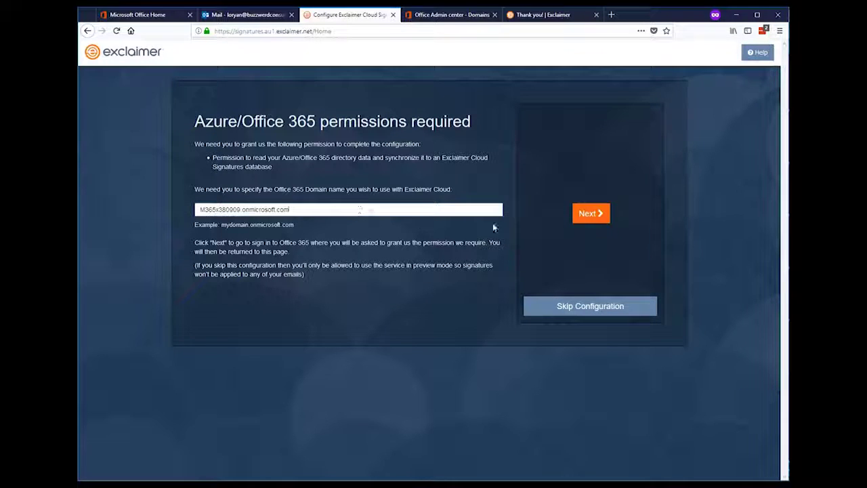
{"action": "left_click", "coordinate": [586, 214]}
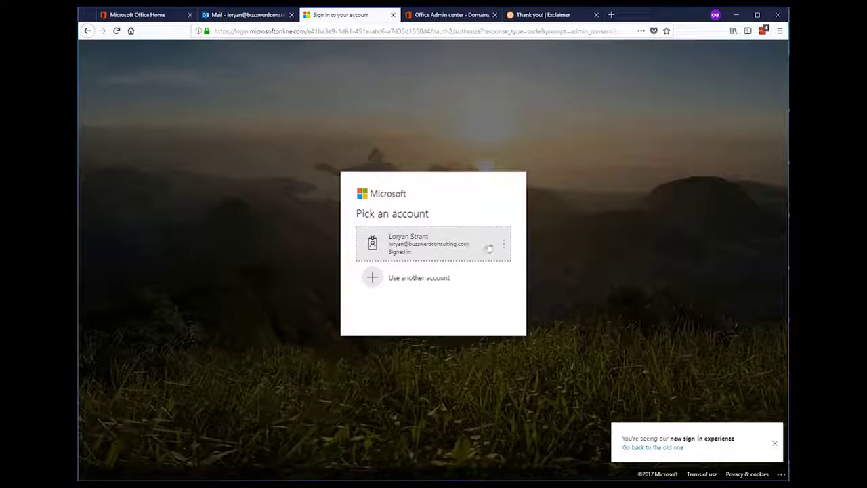
{"action": "left_click", "coordinate": [488, 247]}
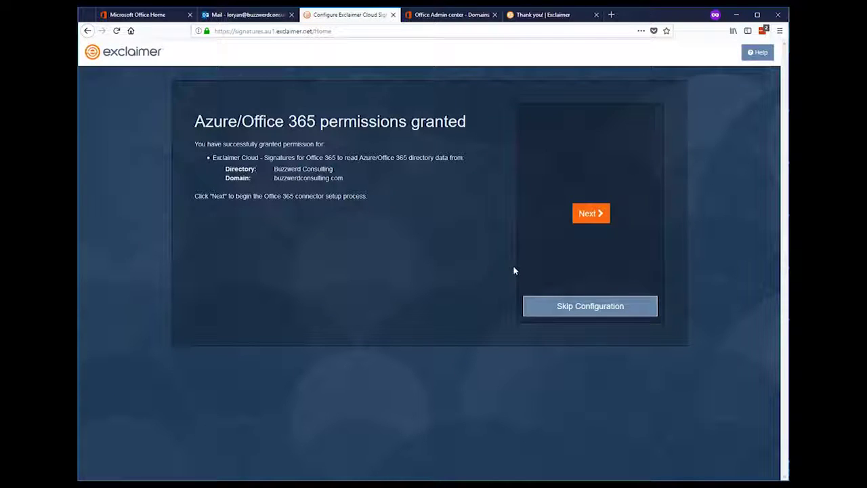
{"action": "left_click", "coordinate": [599, 221]}
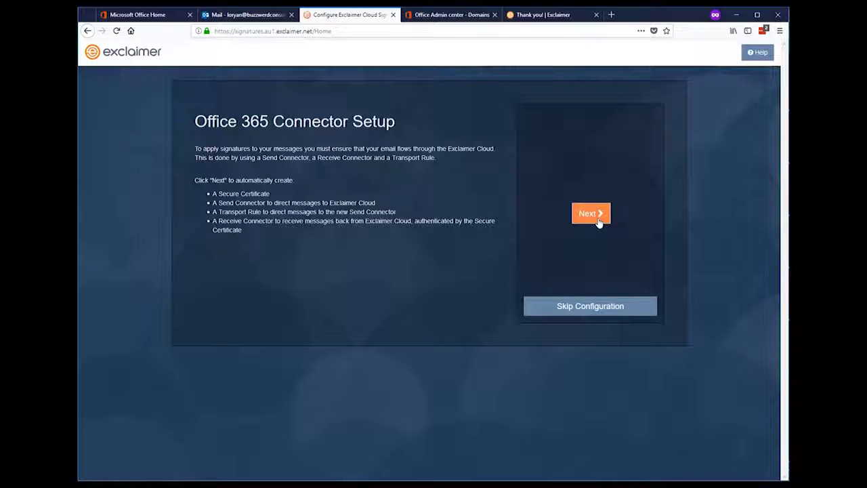
Enter the Office 365 administrator's user name and password for automatic connector creation
{"action": "left_click", "coordinate": [598, 222]}
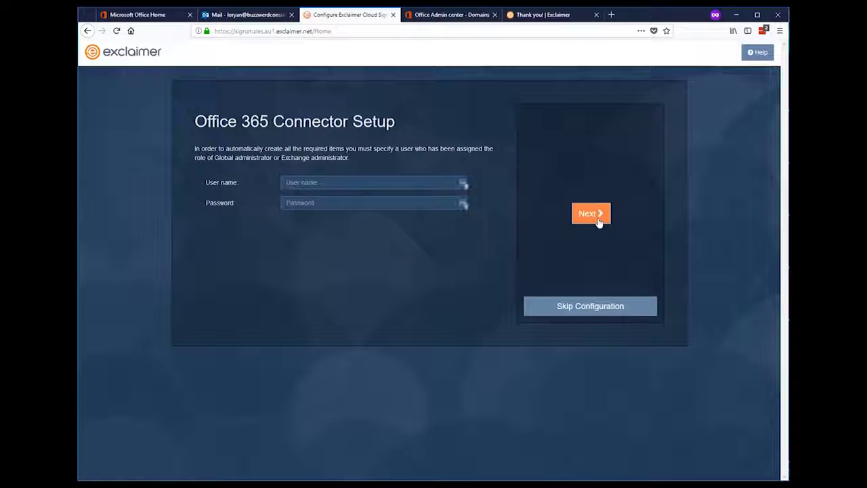
{"action": "left_click", "coordinate": [420, 183]}
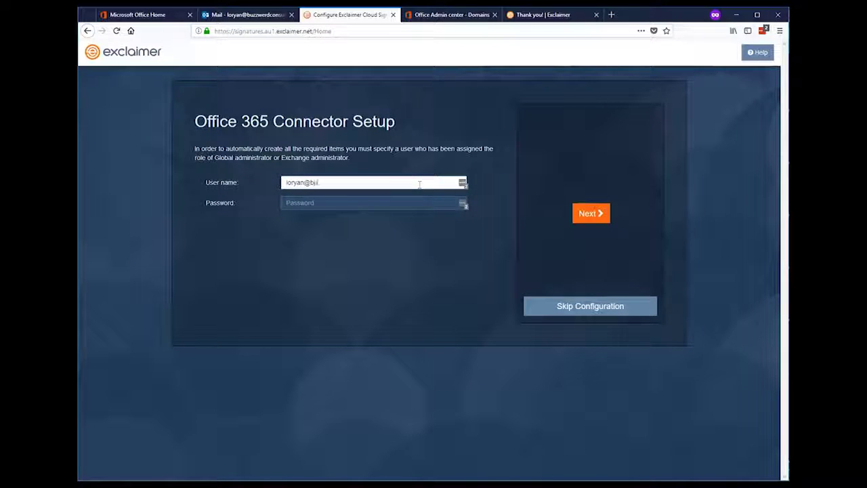
{"action": "key", "text": "Tab"}
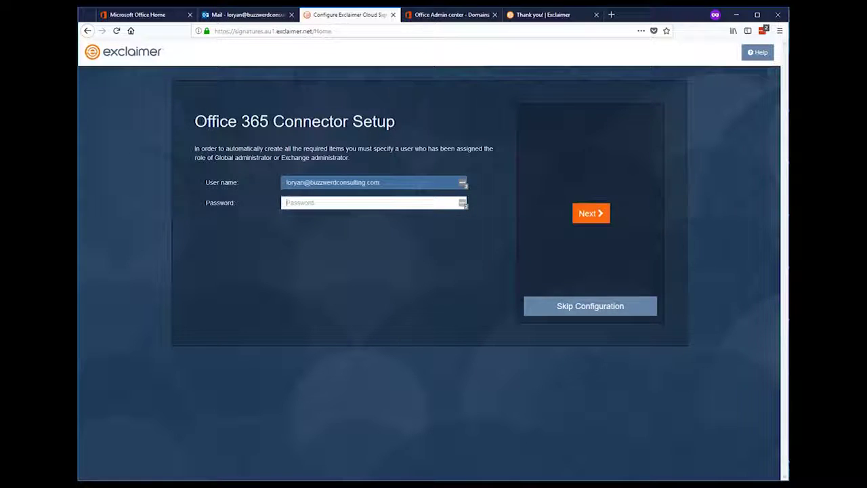
{"action": "type", "text": "••••"}
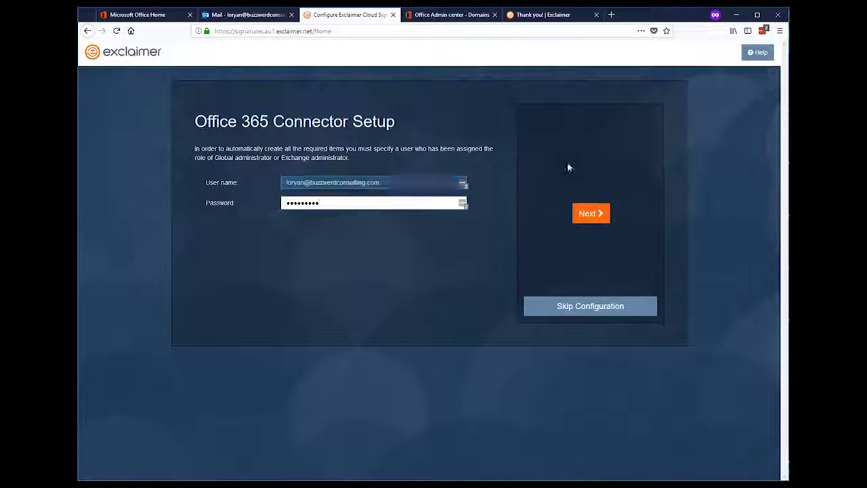
{"action": "left_click", "coordinate": [588, 212]}
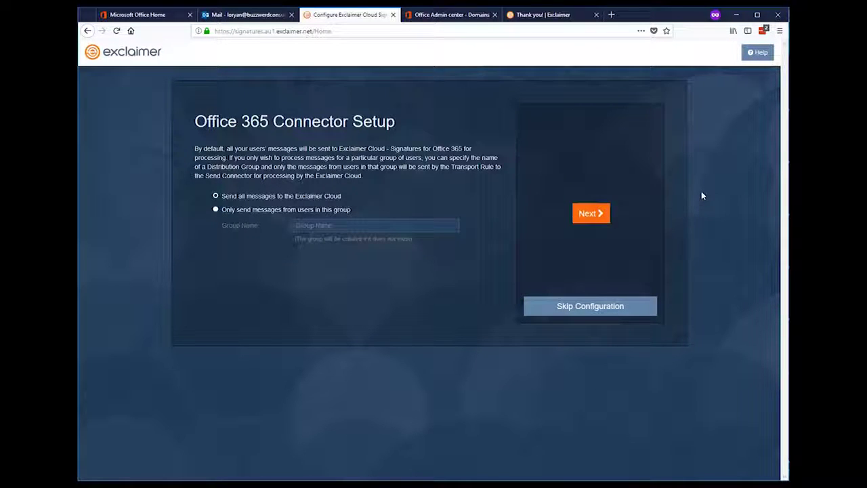
Limit processing to the Exclaimer Users group and create the certificate, connectors and transport rule
{"action": "left_click", "coordinate": [216, 210]}
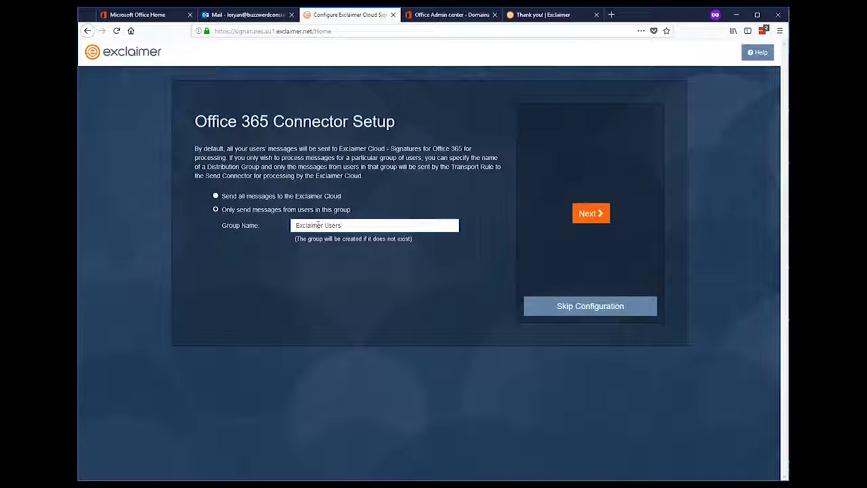
{"action": "left_click", "coordinate": [580, 214]}
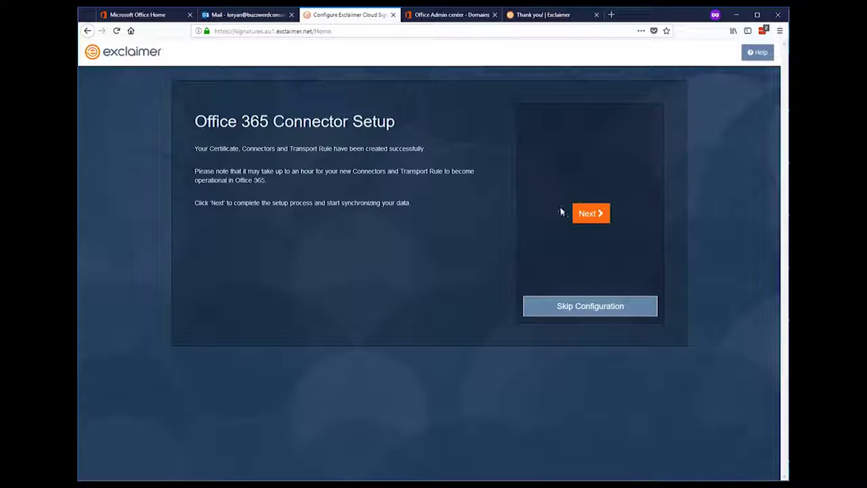
{"action": "left_click", "coordinate": [581, 213]}
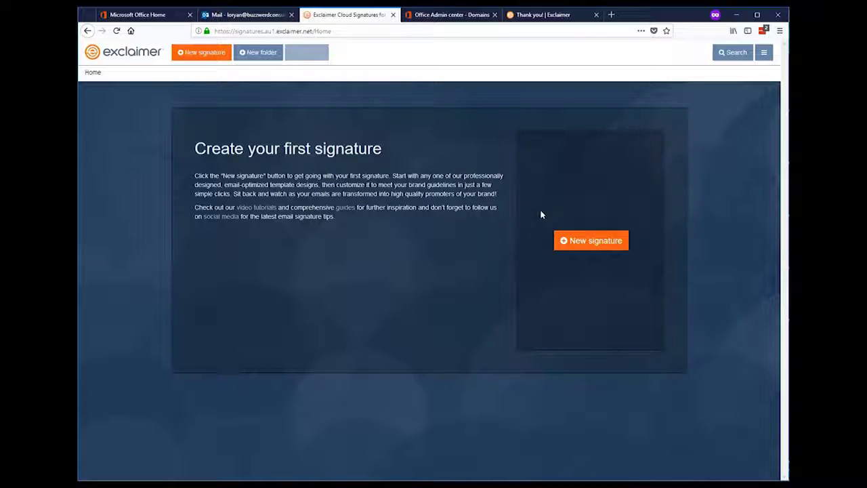
{"action": "left_click", "coordinate": [606, 249]}
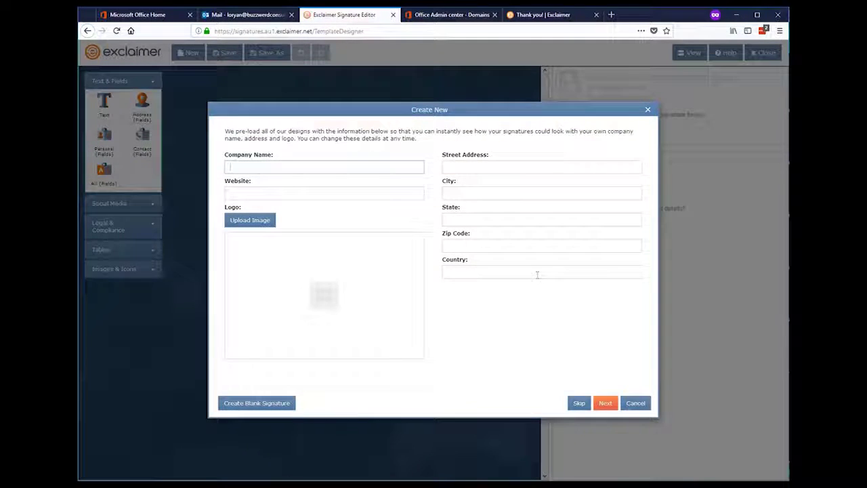
{"action": "type", "text": "Buzzword Consulting"}
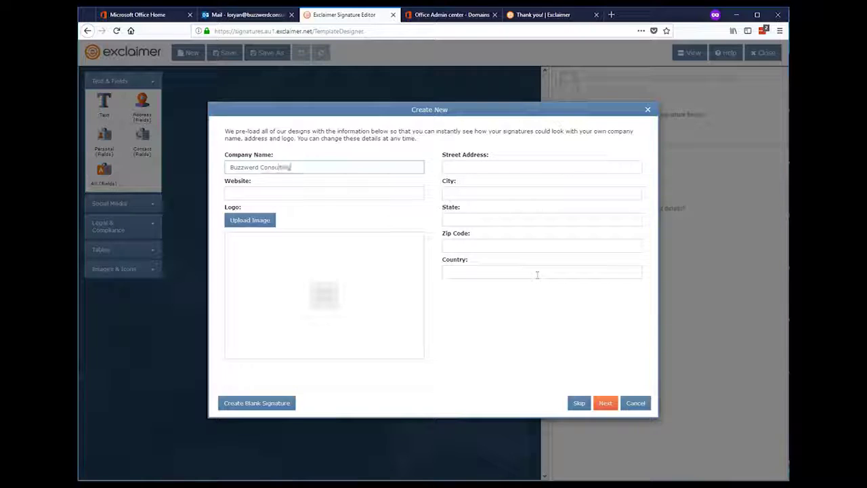
{"action": "key", "text": "Tab"}
{"action": "type", "text": "http://www.buzzwerdconsulting.com"}
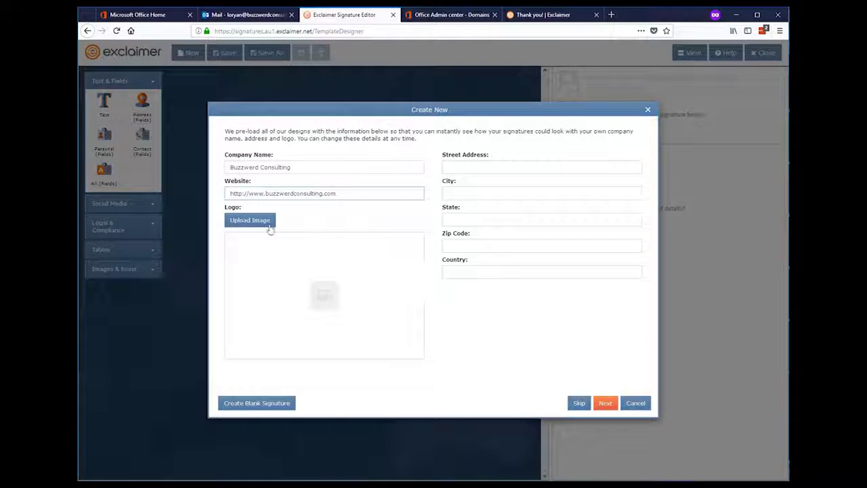
{"action": "left_click", "coordinate": [267, 224]}
{"action": "double_click", "coordinate": [219, 157]}
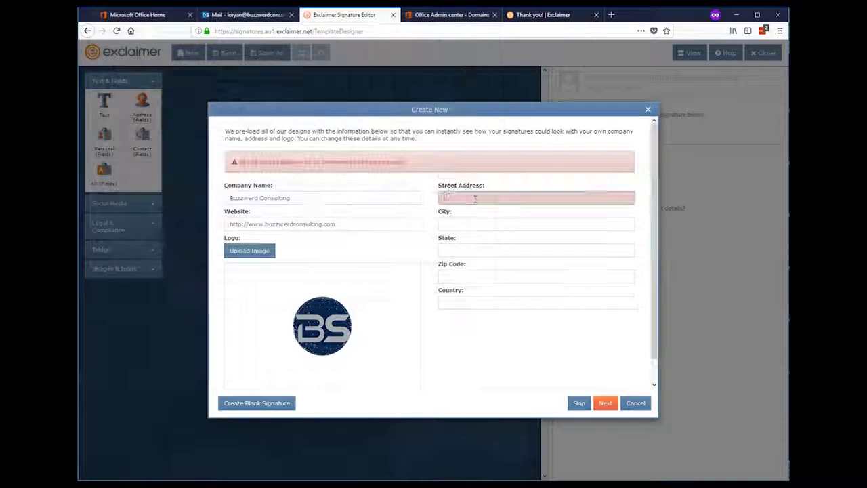
Fill in the company's street, city, state, zip code and country, then continue to the designs
{"action": "left_click", "coordinate": [474, 198]}
{"action": "type", "text": "1 Blockcha"}
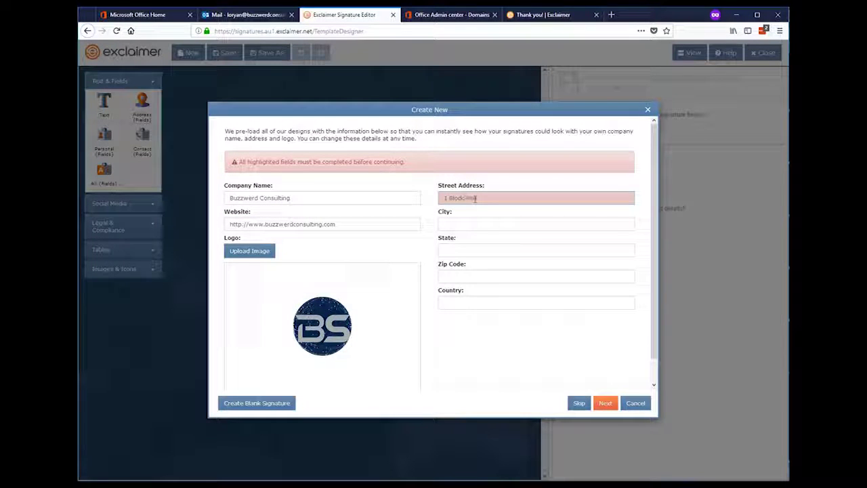
{"action": "type", "text": "in Way"}
{"action": "key", "text": "Tab"}
{"action": "type", "text": "Bothell"}
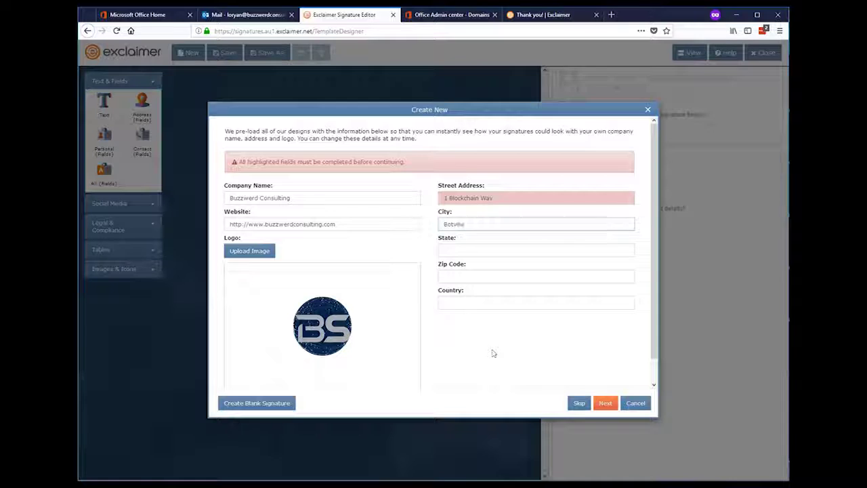
{"action": "key", "text": "Tab"}
{"action": "type", "text": "AI"}
{"action": "key", "text": "Tab"}
{"action": "type", "text": "8"}
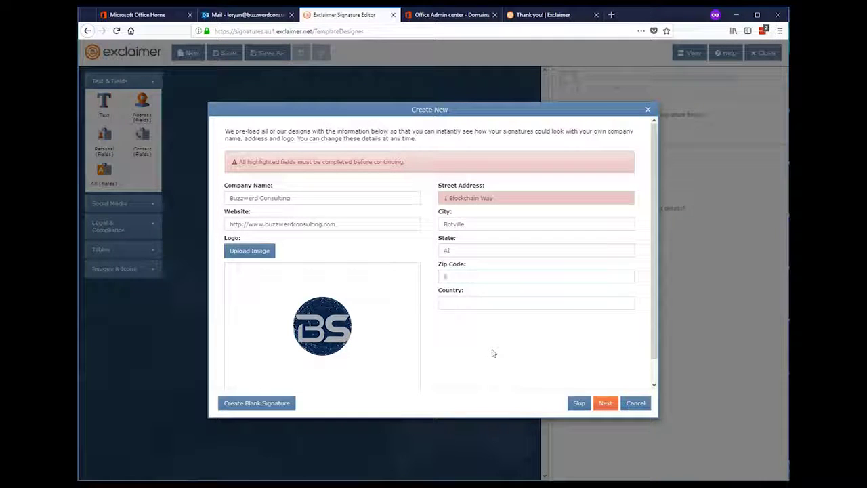
{"action": "type", "text": "0000"}
{"action": "key", "text": "Tab"}
{"action": "type", "text": "Future"}
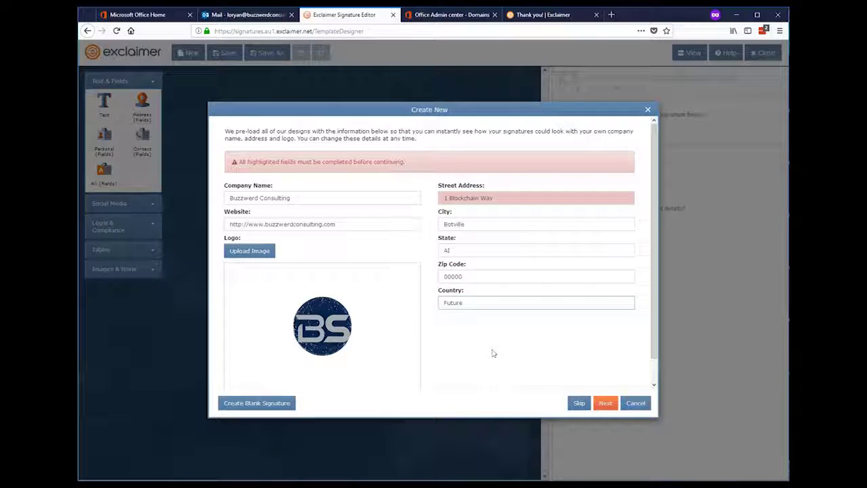
{"action": "left_click", "coordinate": [602, 404]}
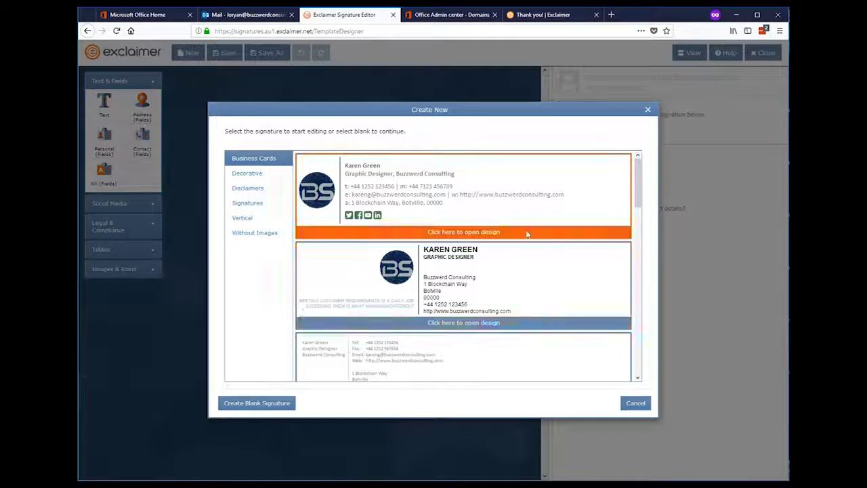
In the Signatures category, open the bottom design with logo, contact fields and social icons
{"action": "scroll", "coordinate": [526, 233], "scroll_direction": "down", "scroll_amount": 2}
{"action": "scroll", "coordinate": [526, 235], "scroll_direction": "down", "scroll_amount": 5}
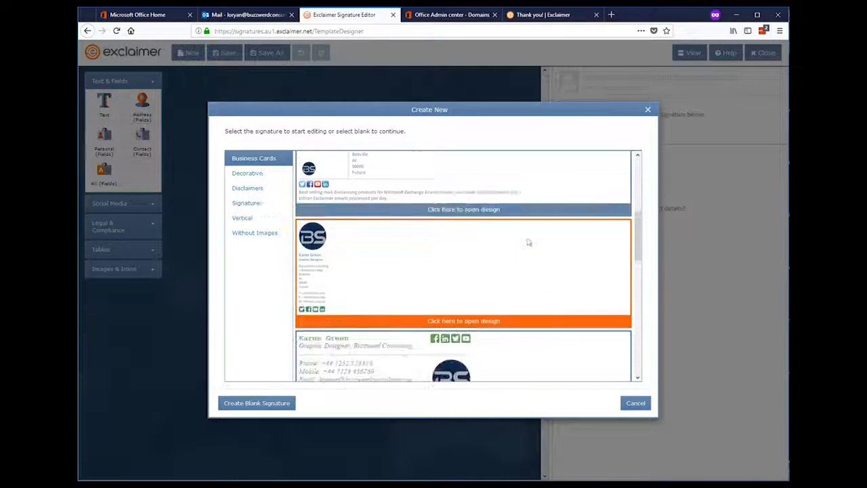
{"action": "scroll", "coordinate": [531, 247], "scroll_direction": "down", "scroll_amount": 5}
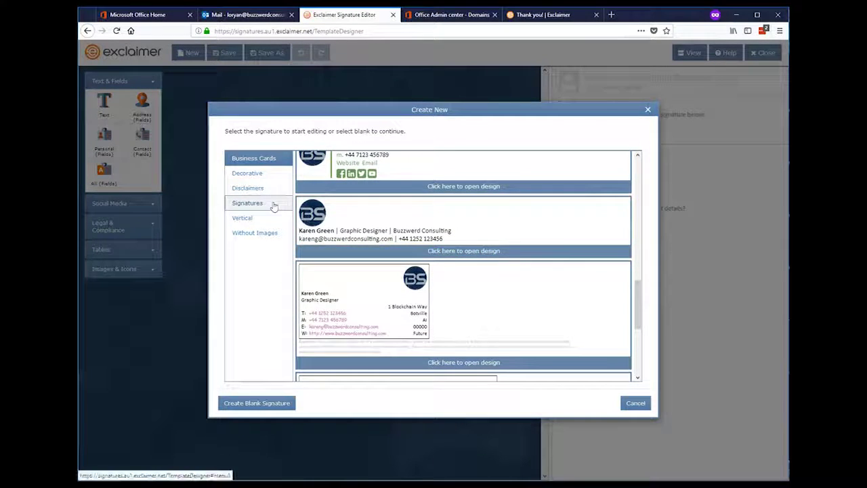
{"action": "left_click", "coordinate": [270, 204]}
{"action": "scroll", "coordinate": [440, 214], "scroll_direction": "down", "scroll_amount": 5}
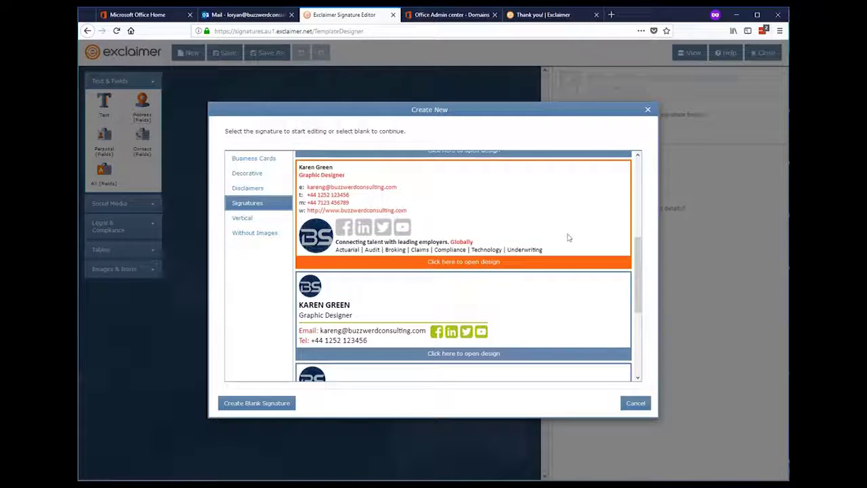
{"action": "scroll", "coordinate": [569, 237], "scroll_direction": "down", "scroll_amount": 5}
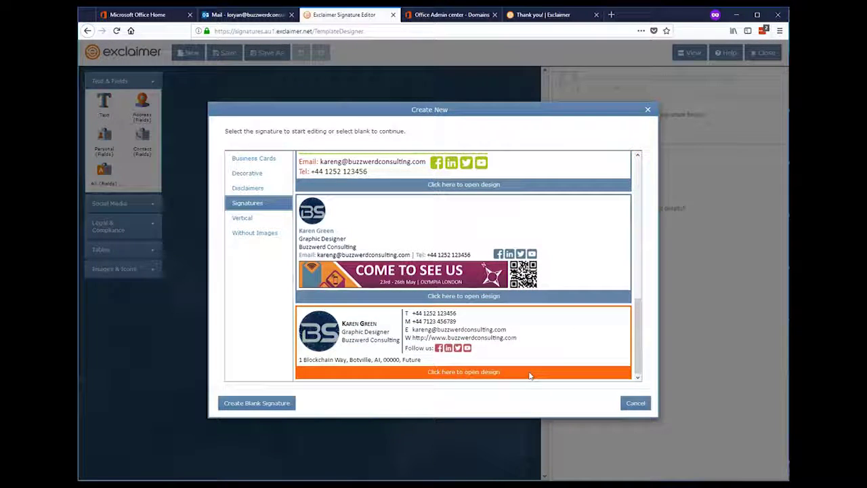
{"action": "left_click", "coordinate": [493, 372]}
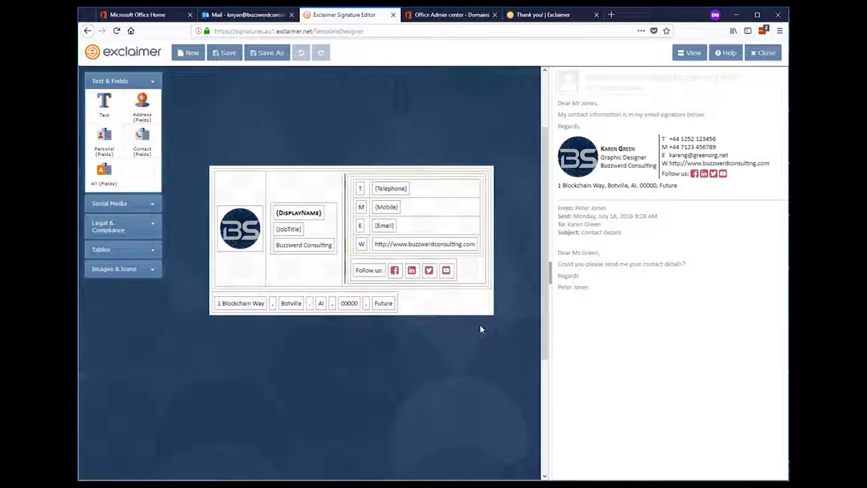
Remove the address row from the signature design
{"action": "left_click", "coordinate": [417, 309]}
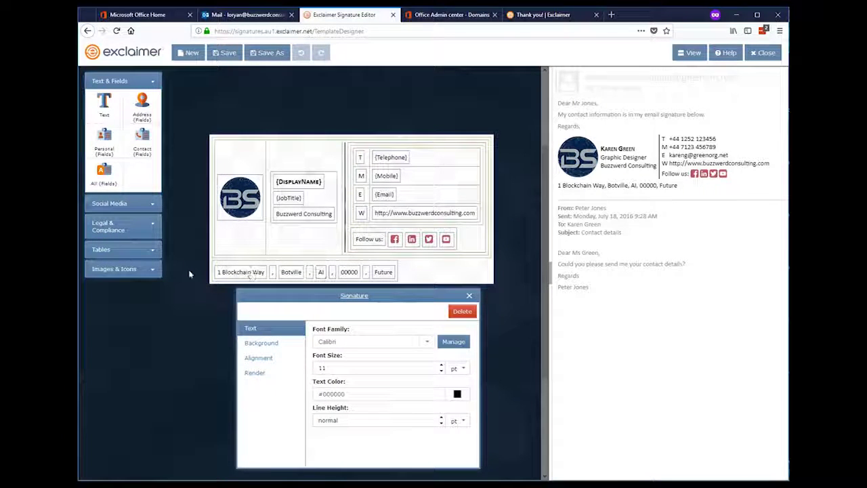
{"action": "left_click", "coordinate": [216, 265]}
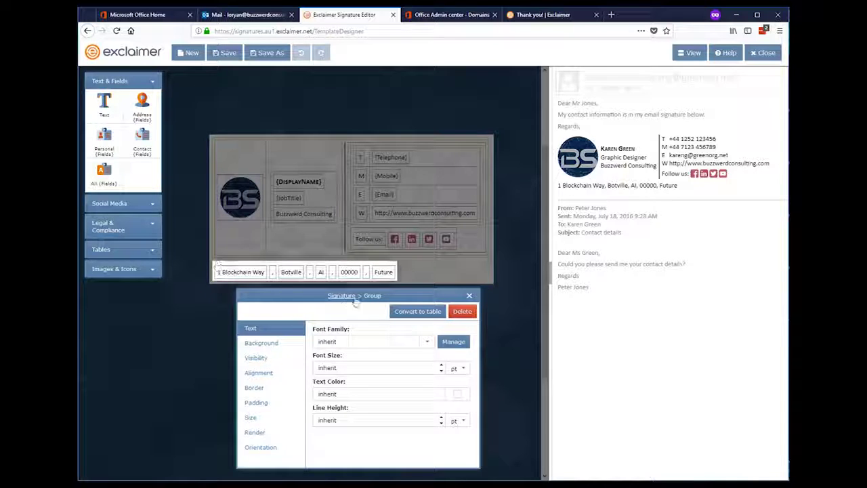
{"action": "left_click", "coordinate": [470, 314]}
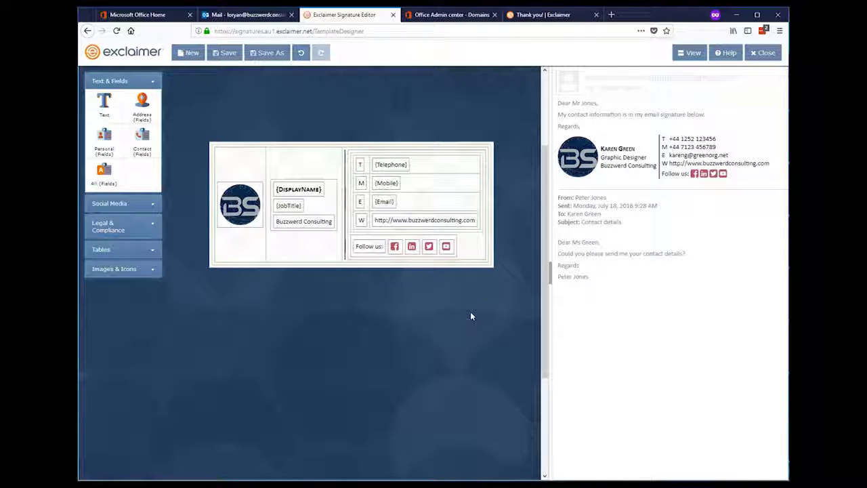
Save the signature as 'Default' and return to the signatures list
{"action": "left_click", "coordinate": [227, 54]}
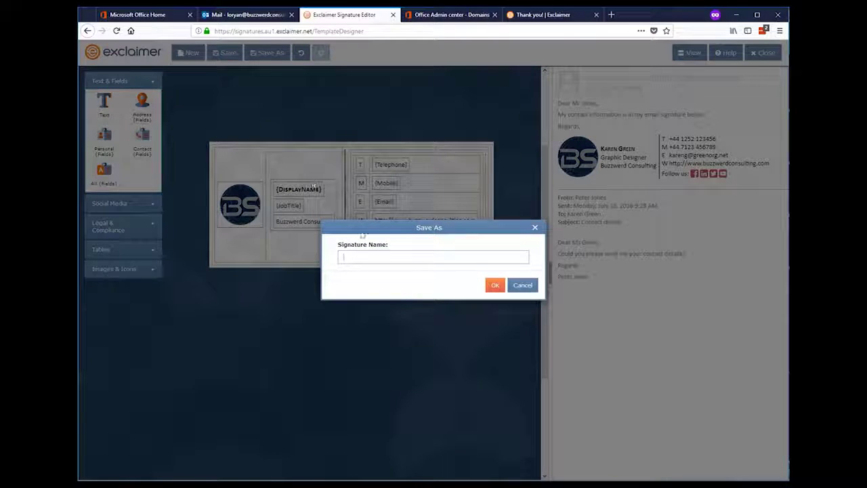
{"action": "type", "text": "Defaul"}
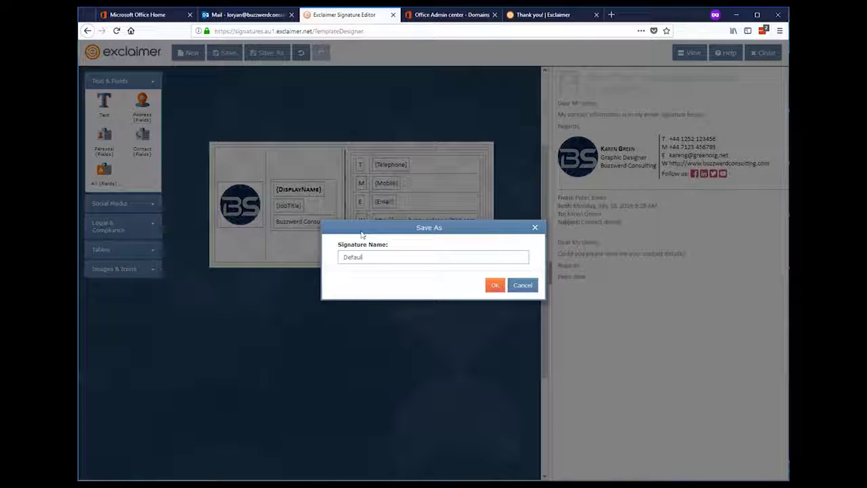
{"action": "type", "text": "t"}
{"action": "left_click", "coordinate": [494, 285]}
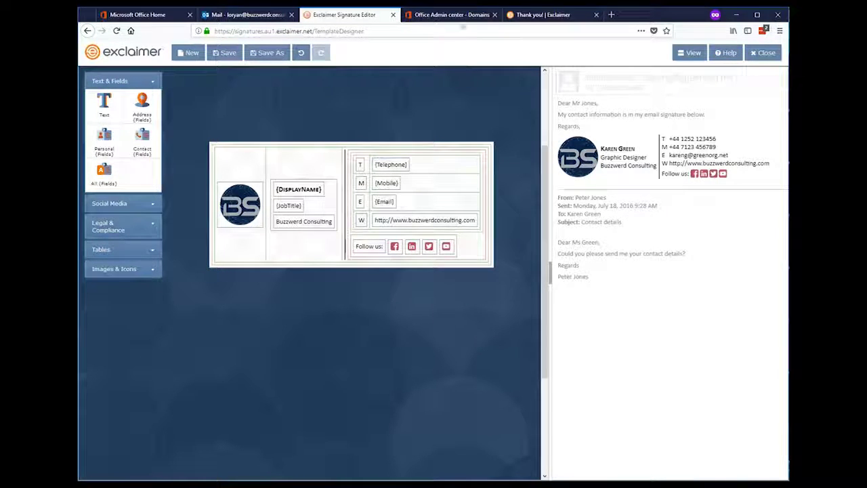
{"action": "left_click", "coordinate": [763, 52]}
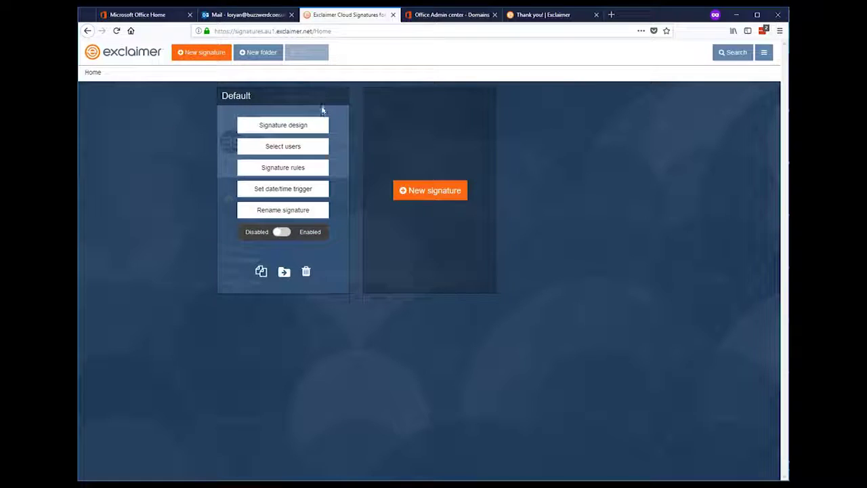
Switch the Default signature to Enabled and apply it to members of the Exclaimer Users group
{"action": "left_click", "coordinate": [315, 129]}
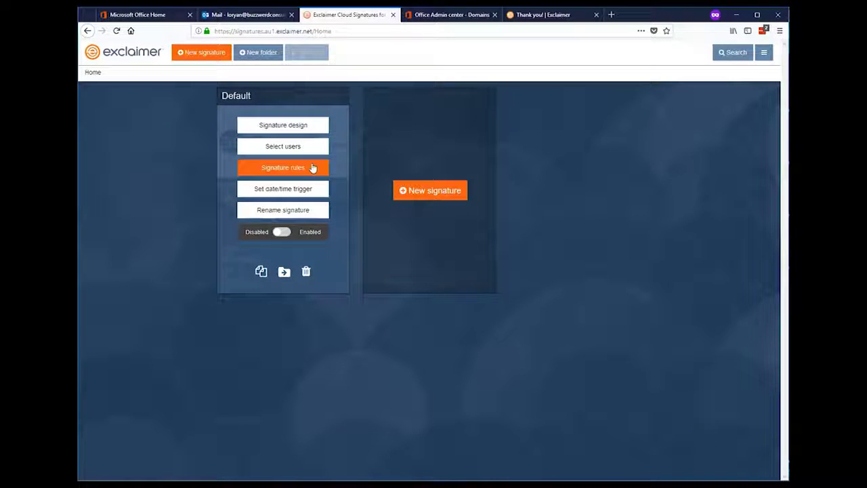
{"action": "left_click", "coordinate": [283, 232]}
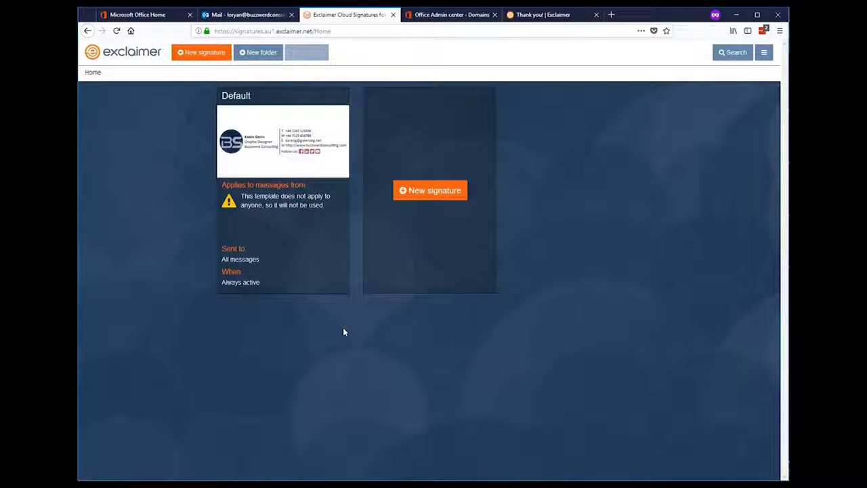
{"action": "mouse_move", "coordinate": [302, 197]}
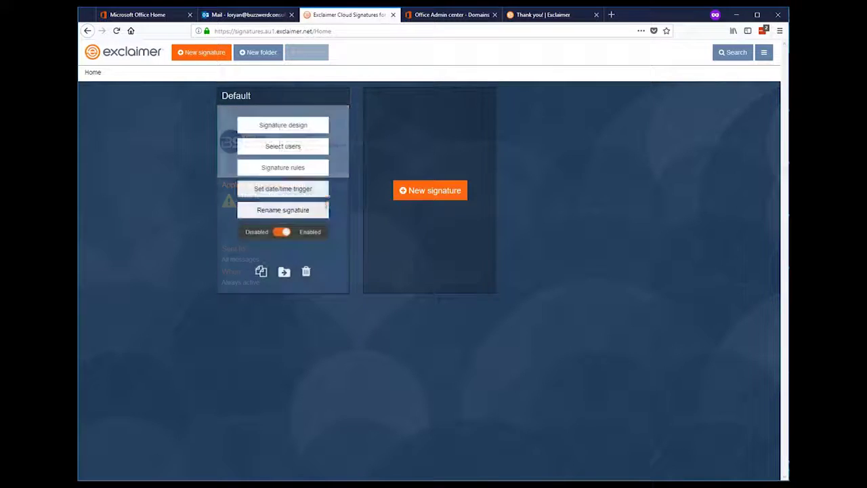
{"action": "left_click", "coordinate": [300, 147]}
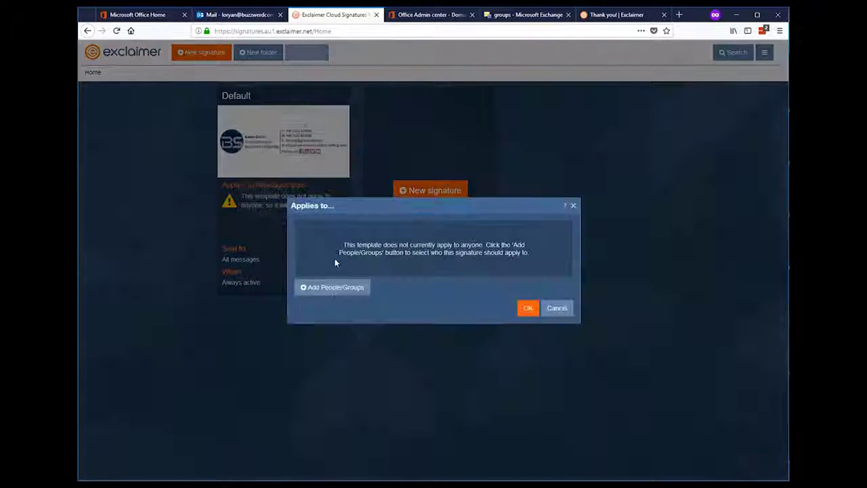
{"action": "left_click", "coordinate": [338, 288]}
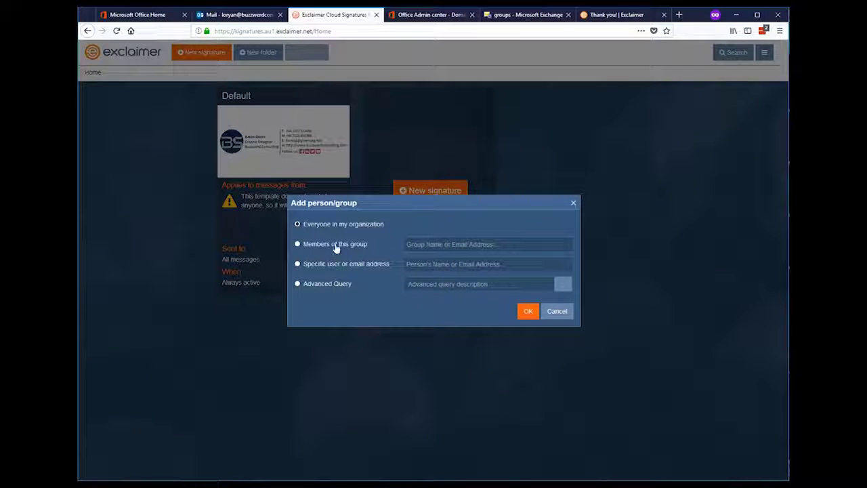
{"action": "left_click", "coordinate": [345, 250]}
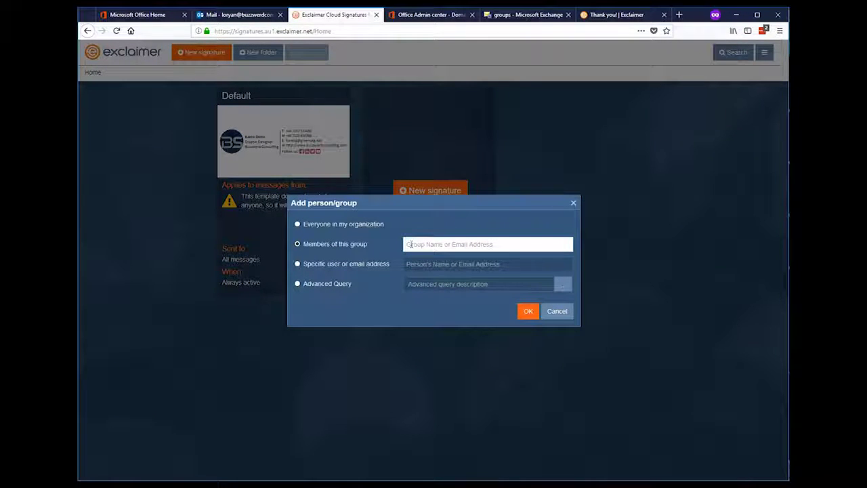
{"action": "type", "text": "ex"}
{"action": "left_click", "coordinate": [426, 260]}
{"action": "left_click", "coordinate": [527, 313]}
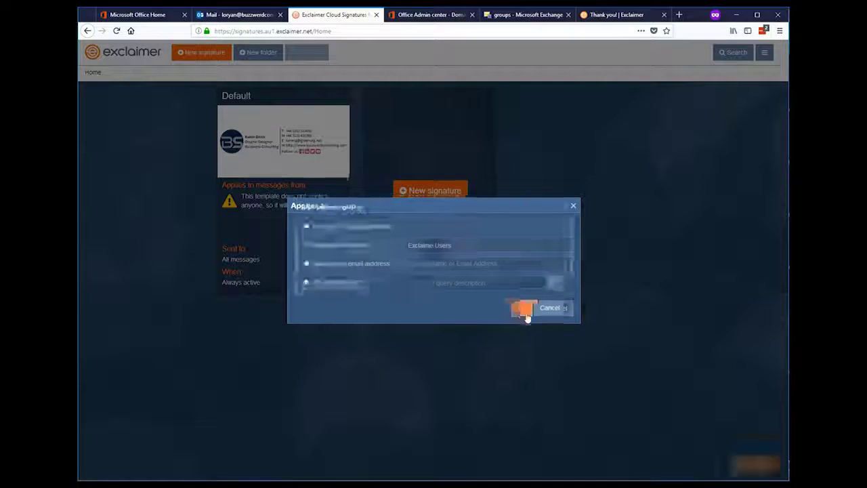
{"action": "left_click", "coordinate": [528, 309]}
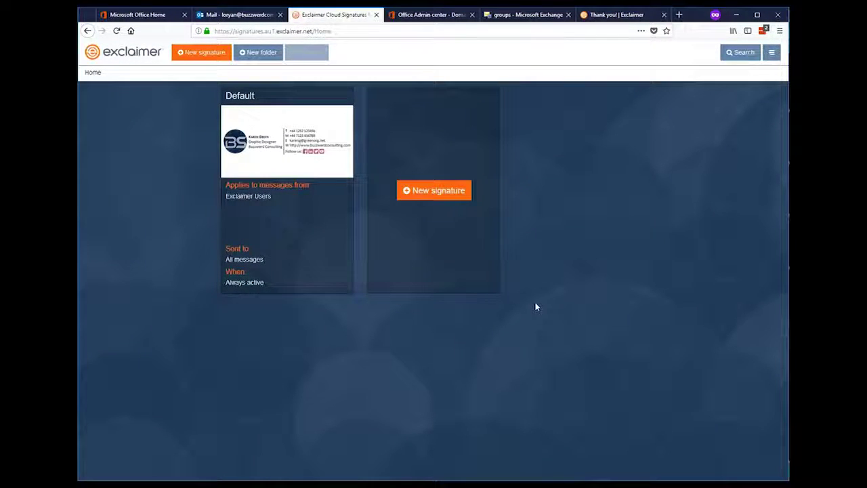
Add the admin user account to the Exclaimer Users group's membership and save the group
{"action": "left_click", "coordinate": [524, 15]}
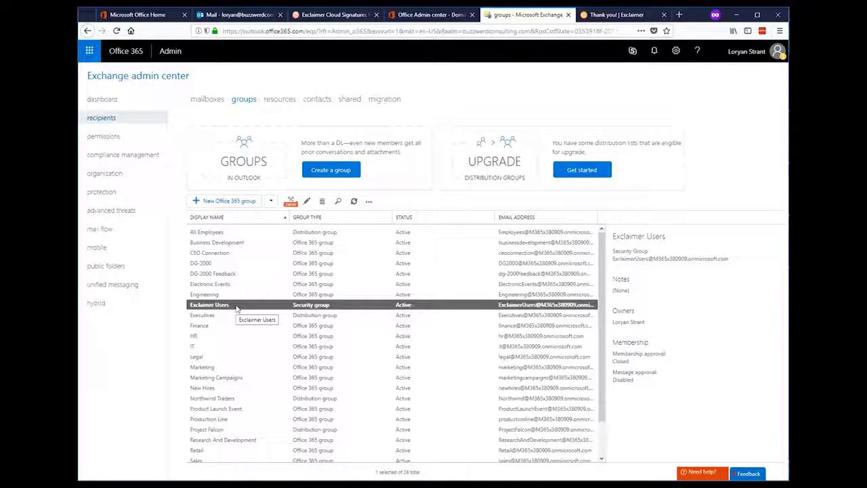
{"action": "double_click", "coordinate": [236, 306]}
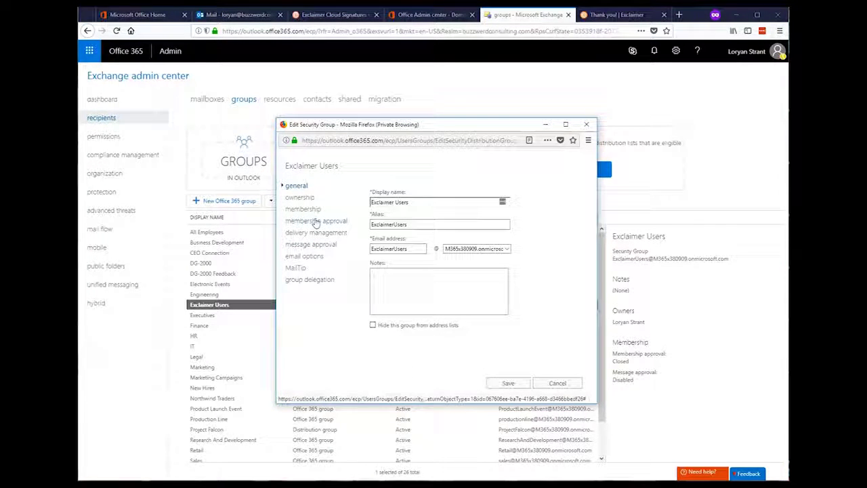
{"action": "left_click", "coordinate": [310, 210]}
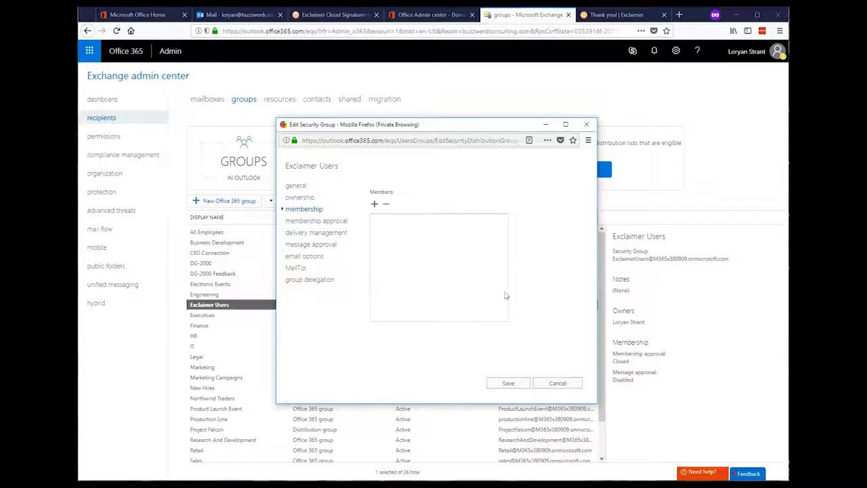
{"action": "left_click", "coordinate": [374, 204]}
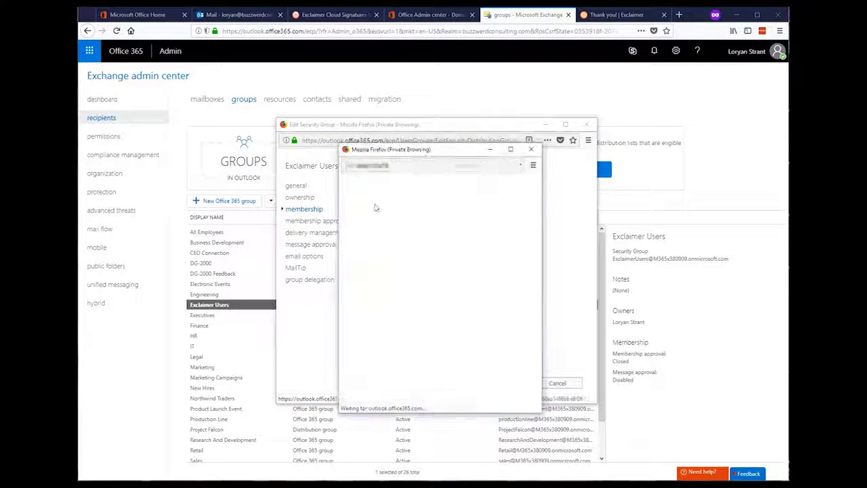
{"action": "scroll", "coordinate": [420, 284], "scroll_direction": "down", "scroll_amount": 6}
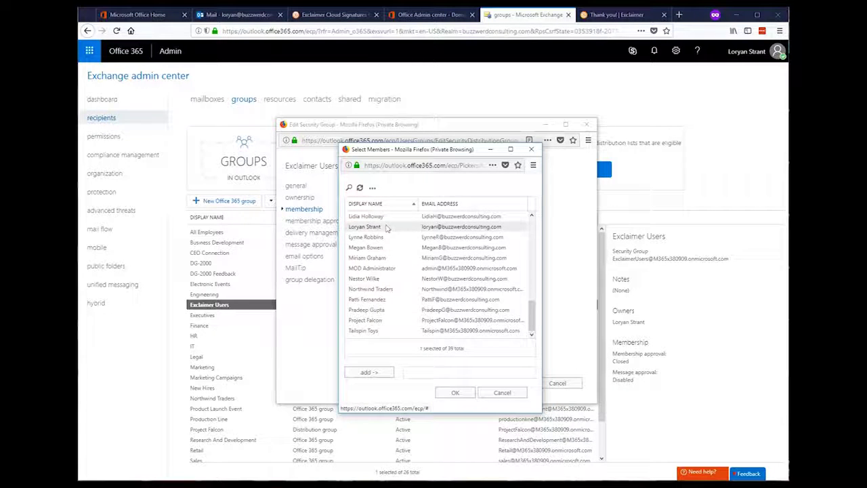
{"action": "left_click", "coordinate": [386, 227]}
{"action": "double_click", "coordinate": [385, 228]}
{"action": "left_click", "coordinate": [455, 394]}
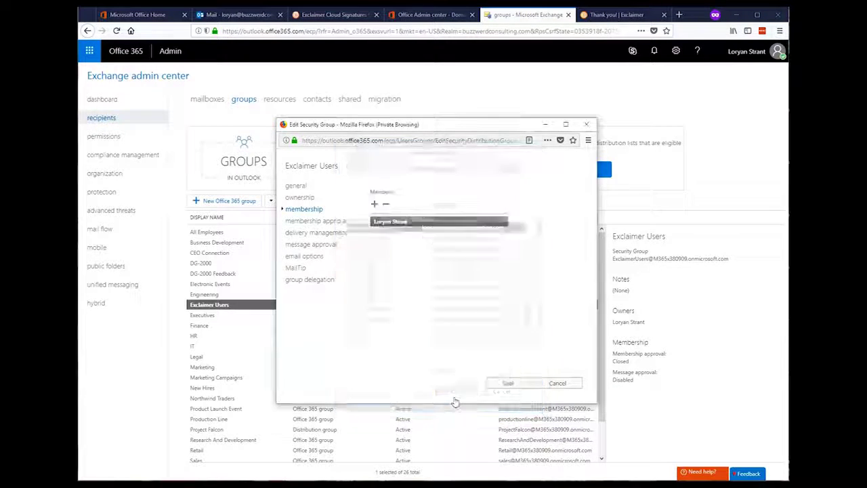
{"action": "left_click", "coordinate": [508, 382]}
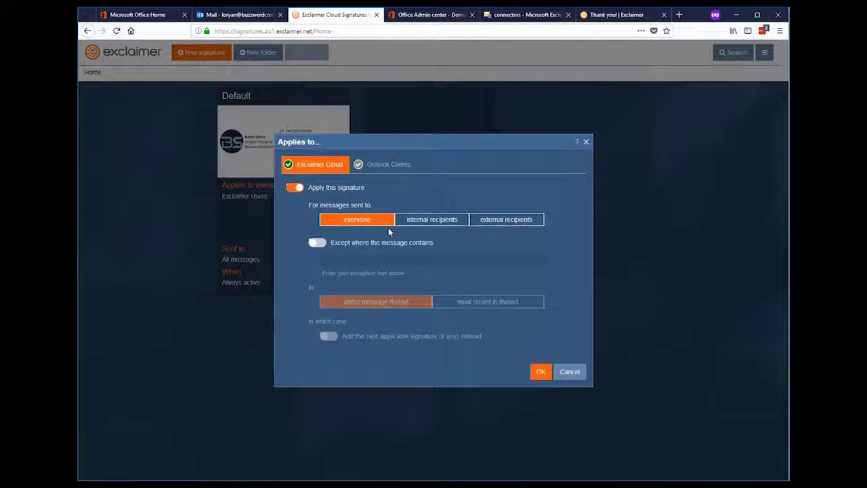
Set the Default signature's 'For messages sent to' option to external recipients and confirm
{"action": "left_click", "coordinate": [527, 224]}
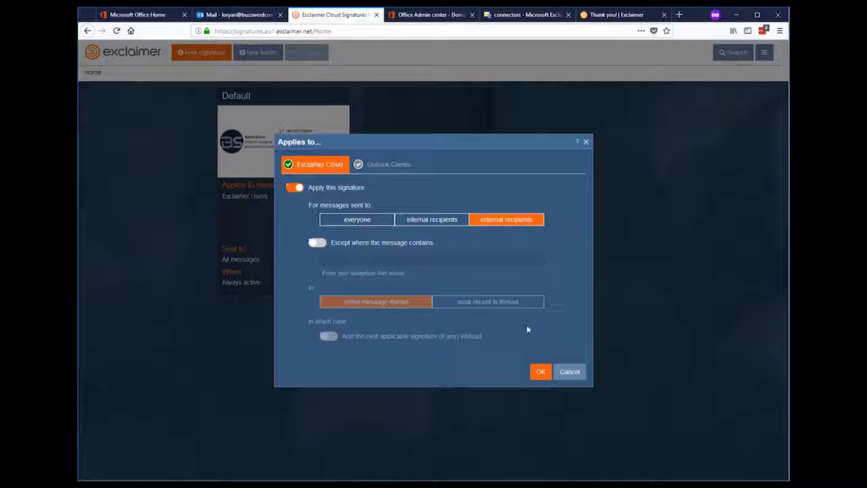
{"action": "left_click", "coordinate": [541, 372]}
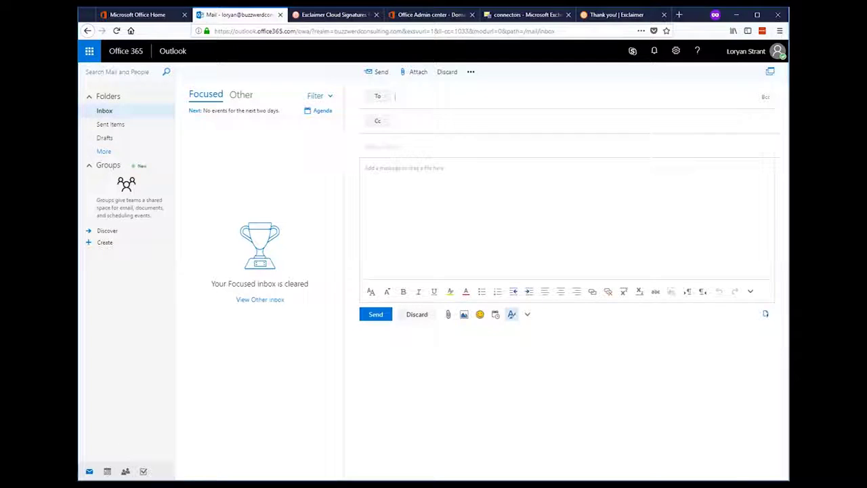
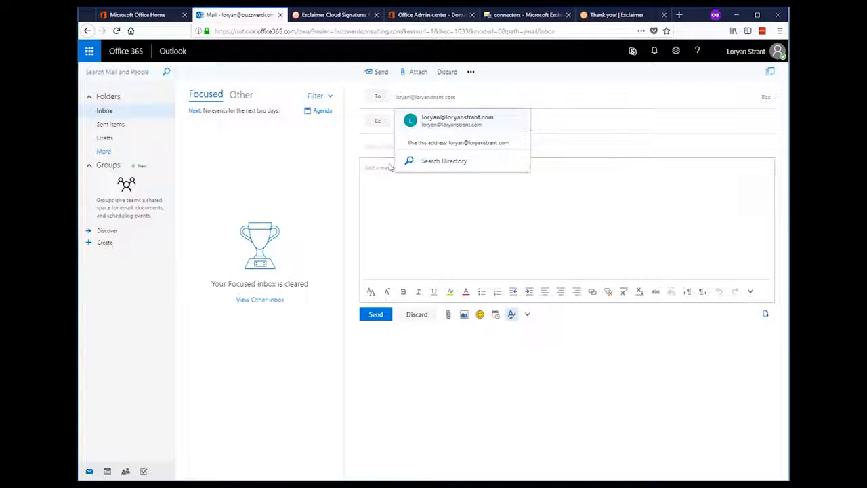
Send an email to the external address, subject 'this is a test email with my fancy new signature', body 'Do you like'
{"action": "key", "text": "Return"}
{"action": "left_click", "coordinate": [417, 174]}
{"action": "type", "text": "thi"}
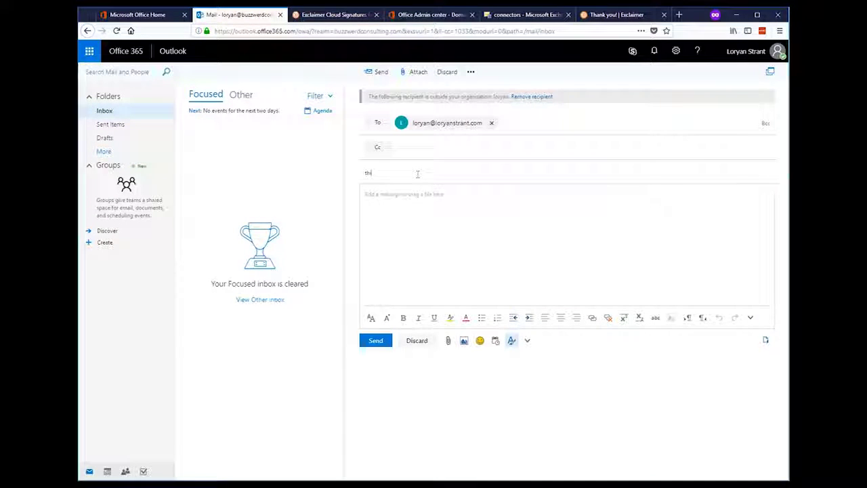
{"action": "type", "text": "s is a test email with my fancy ne"}
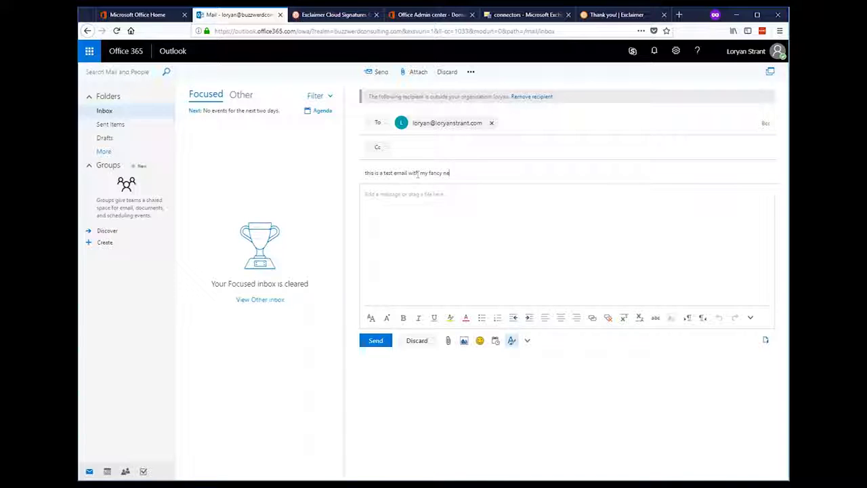
{"action": "type", "text": "w signature"}
{"action": "key", "text": "Tab"}
{"action": "type", "text": "Do you like"}
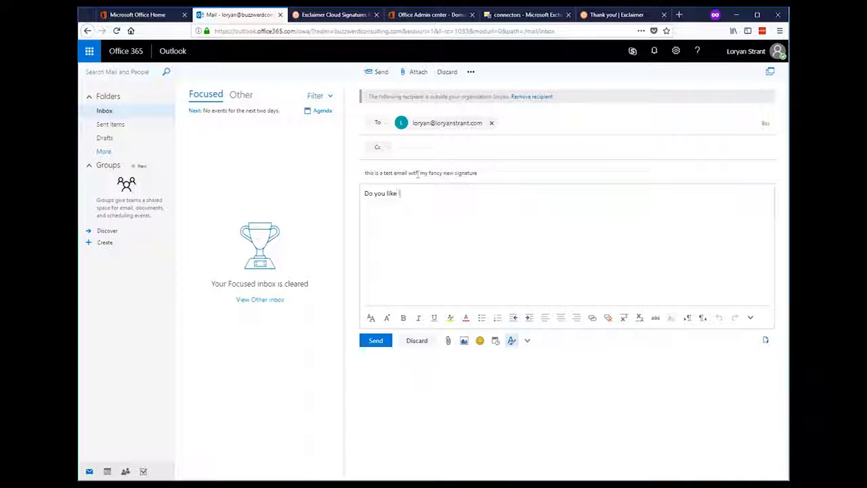
{"action": "left_click", "coordinate": [387, 344]}
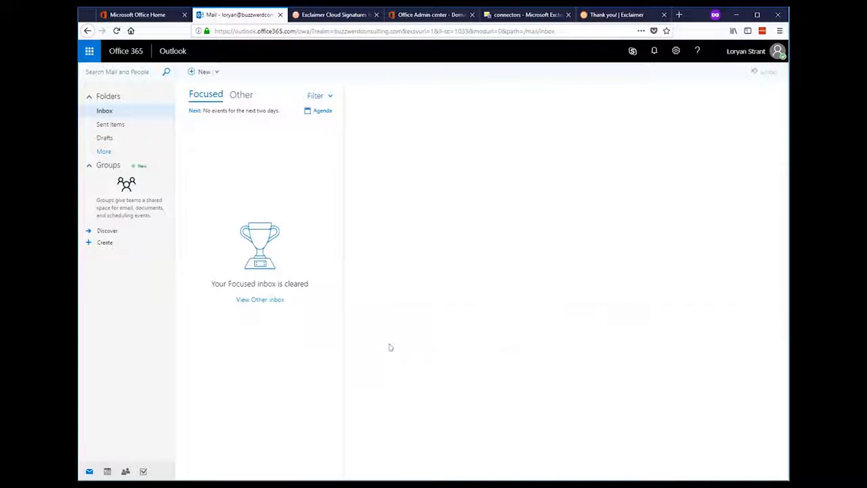